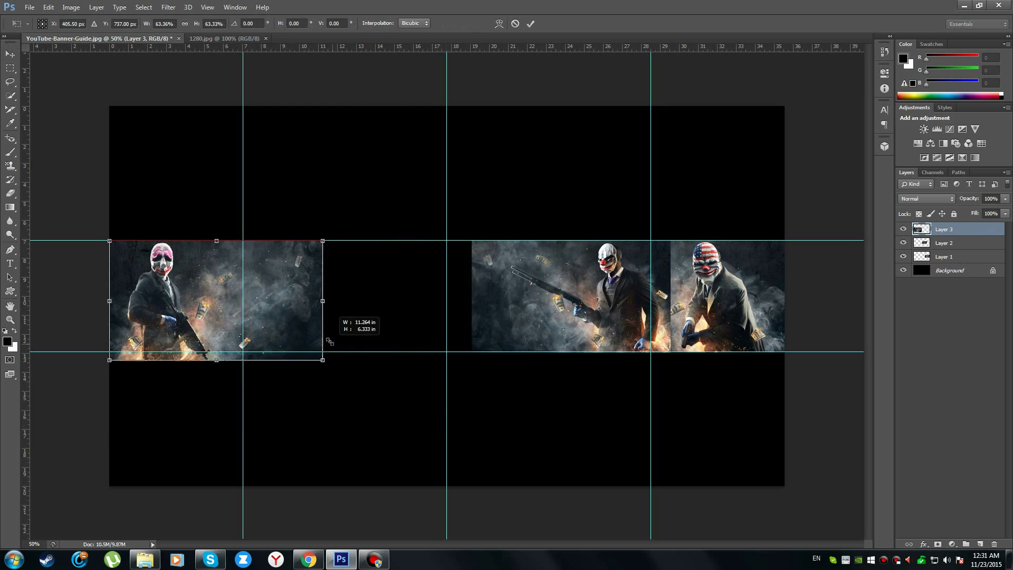
pyautogui.press('Return')
pyautogui.click(30, 7)
pyautogui.click(37, 29)
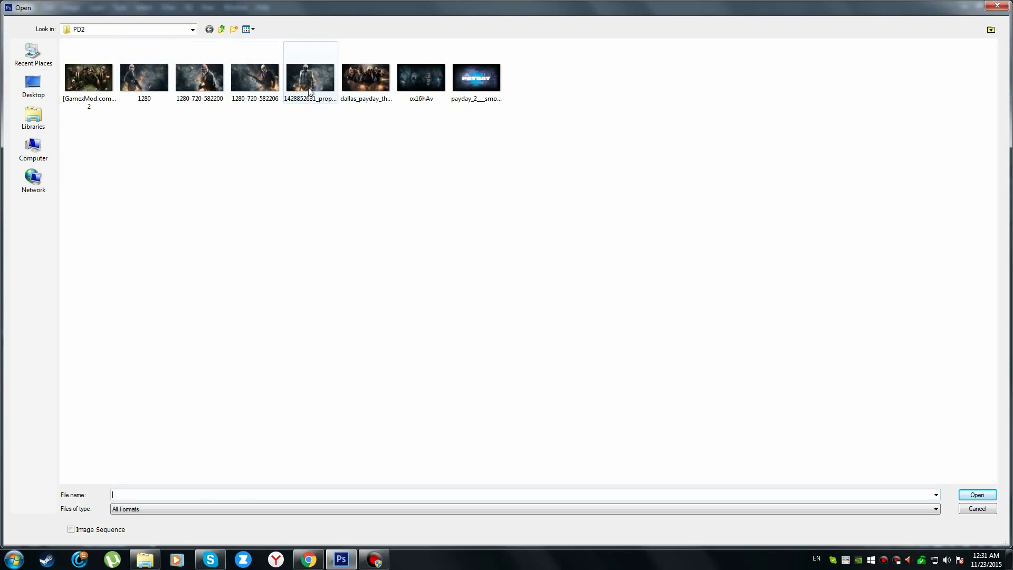
pyautogui.doubleClick(309, 86)
pyautogui.moveTo(278, 156); pyautogui.dragTo(296, 275)
pyautogui.click(414, 38)
# Step: Scale the white-suited character's picture down to the strip between the horizontal guides and position it beside the leftmost picture
pyautogui.hotkey('ctrl', 't')
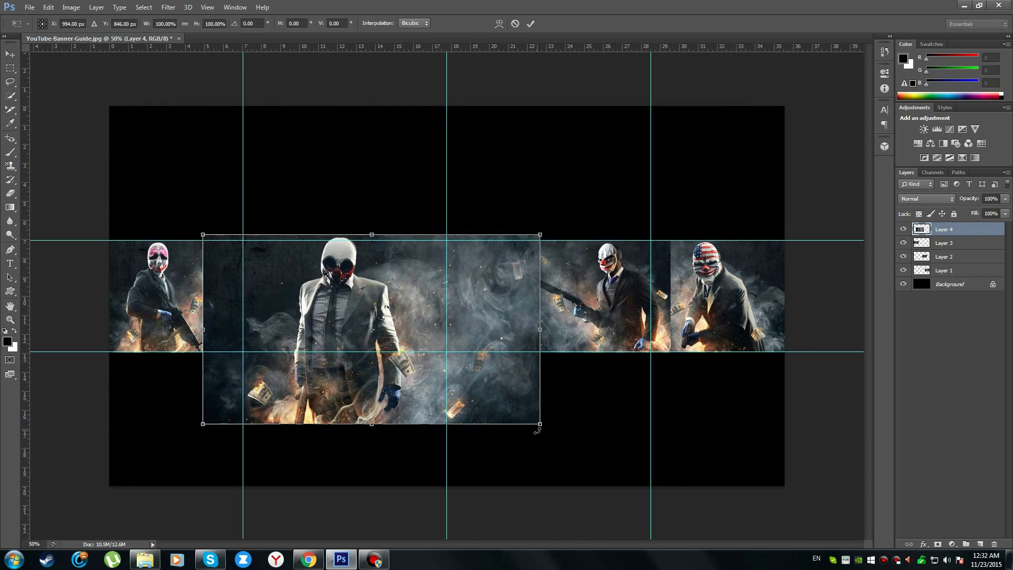
pyautogui.moveTo(547, 438); pyautogui.dragTo(404, 352)
pyautogui.moveTo(317, 296); pyautogui.dragTo(362, 295)
pyautogui.press('Return')
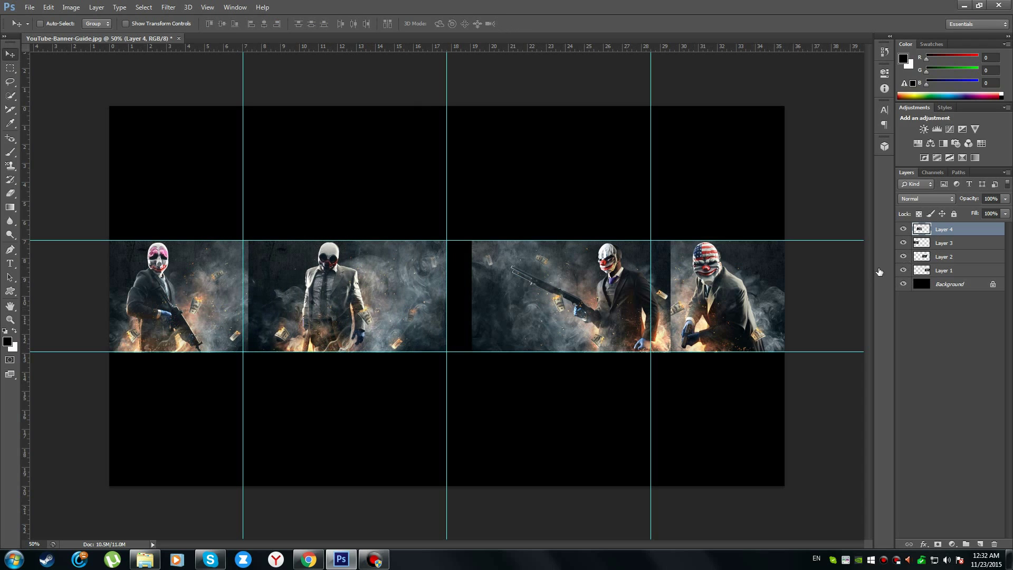
# Step: Move the shotgun character's picture left to close the black gap, and blend the picture seams with a soft 91 px eraser
pyautogui.click(944, 256)
pyautogui.moveTo(614, 308); pyautogui.dragTo(590, 308)
pyautogui.press('e')
pyautogui.rightClick(656, 305)
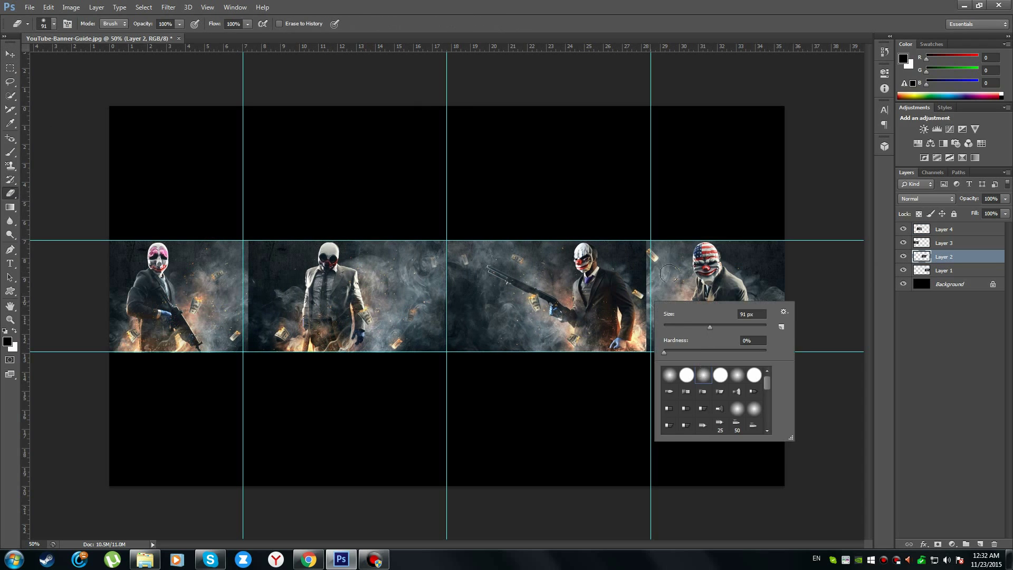
pyautogui.moveTo(642, 243); pyautogui.dragTo(643, 260)
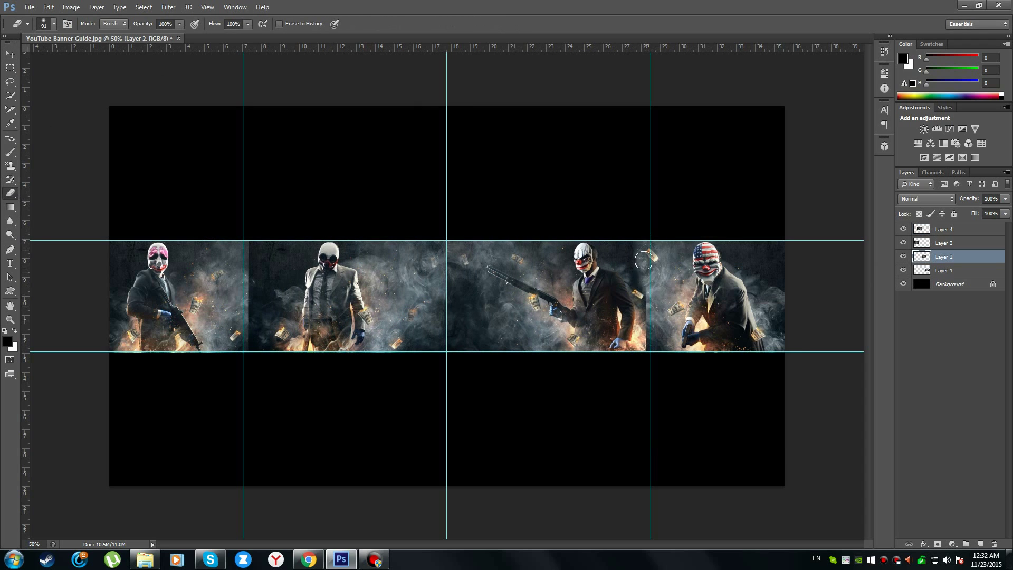
pyautogui.click(931, 241)
pyautogui.moveTo(257, 247); pyautogui.dragTo(261, 285)
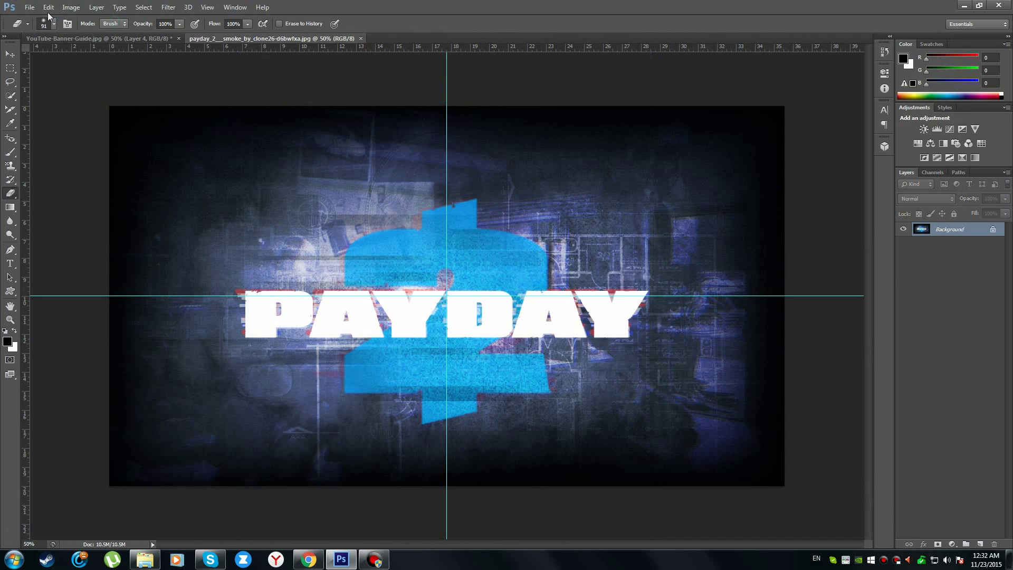
# Step: Copy the PAYDAY 2 logo image into the banner document and enlarge it to cover the whole canvas
pyautogui.press('v')
pyautogui.moveTo(422, 275); pyautogui.dragTo(331, 183)
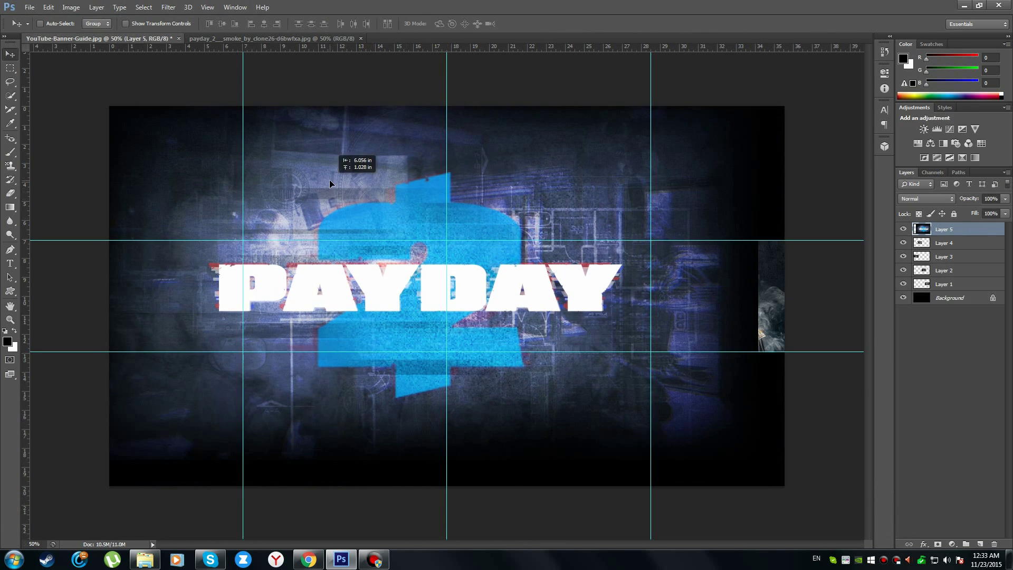
pyautogui.hotkey('ctrl', 't')
pyautogui.moveTo(814, 479); pyautogui.dragTo(823, 490)
pyautogui.press('Return')
# Step: Place the PAYDAY 2 image beneath the character layers and blur it with a 1905 px Blur brush at 50% strength
pyautogui.moveTo(945, 229); pyautogui.dragTo(958, 288)
pyautogui.click(10, 221)
pyautogui.rightClick(308, 338)
pyautogui.press('Return')
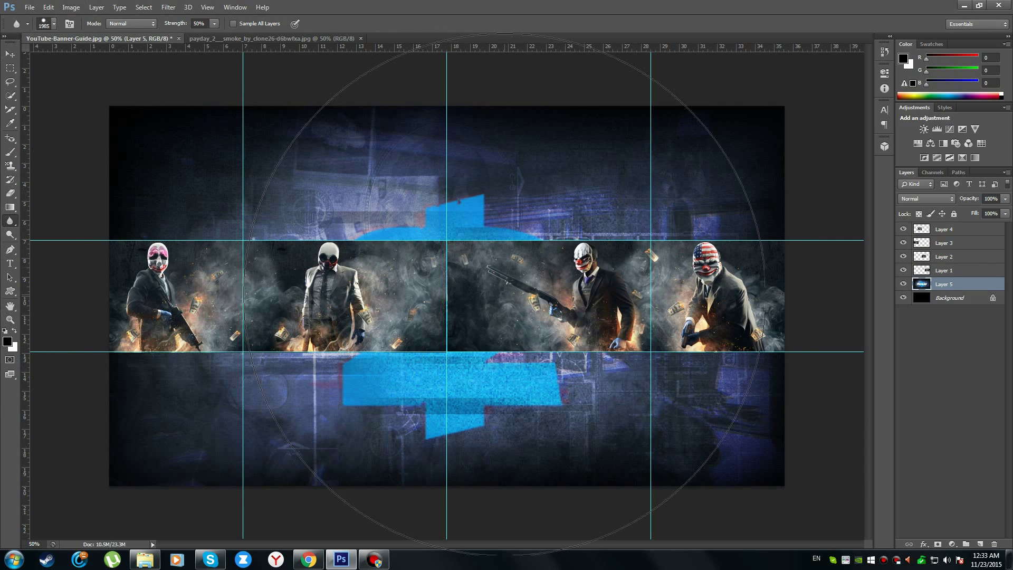
pyautogui.moveTo(504, 294)
pyautogui.mouseDown()
pyautogui.moveTo(422, 296)
pyautogui.moveTo(506, 285)
pyautogui.moveTo(565, 293)
pyautogui.moveTo(432, 279)
pyautogui.moveTo(451, 278)
pyautogui.mouseUp()
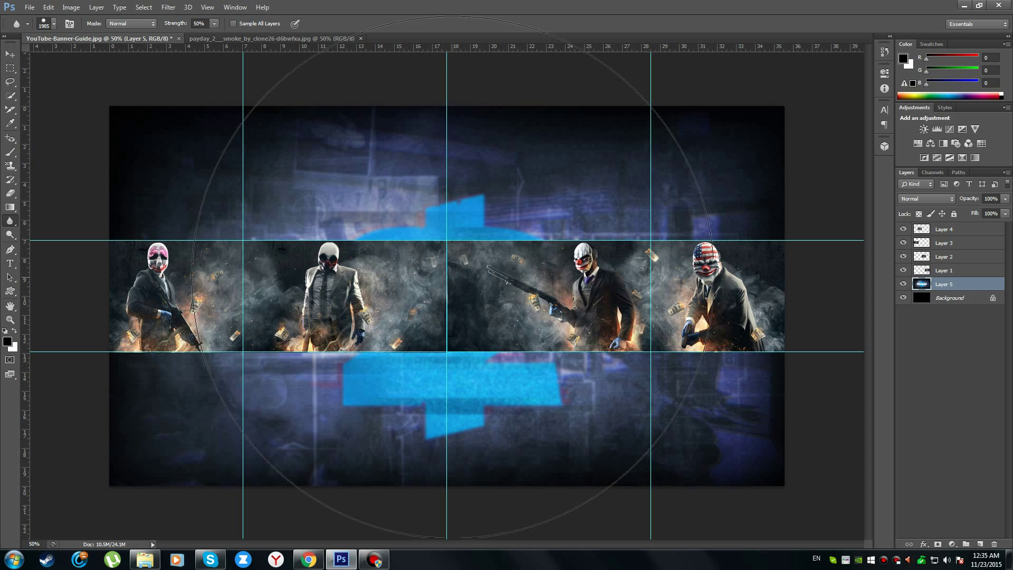
# Step: Add a Curves adjustment above the PAYDAY 2 background image and steepen the curve for strong contrast
pyautogui.press('v')
pyautogui.click(950, 128)
pyautogui.click(827, 138)
pyautogui.moveTo(815, 158)
pyautogui.mouseDown()
pyautogui.moveTo(808, 176)
pyautogui.moveTo(823, 148)
pyautogui.mouseUp()
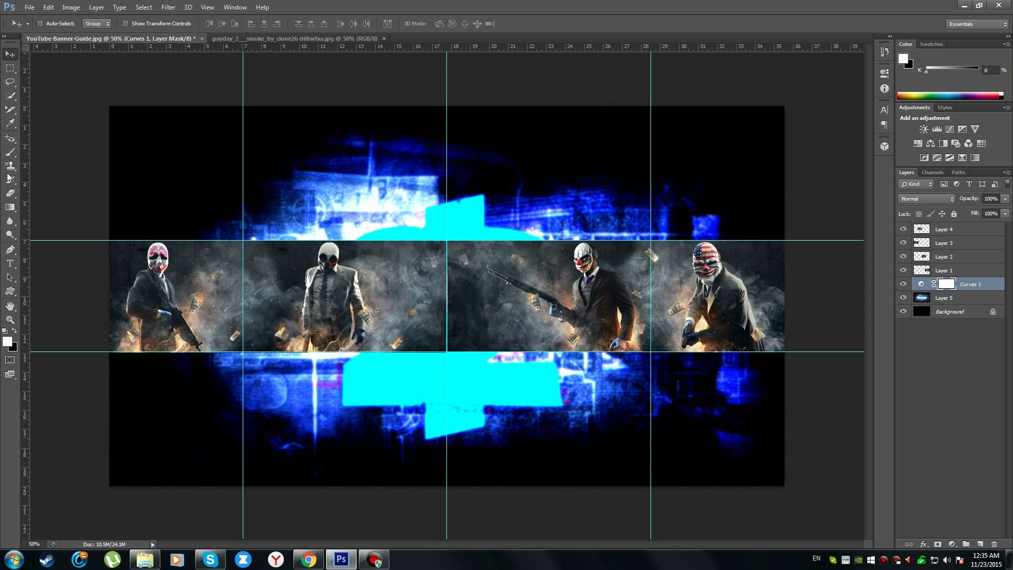
# Step: Draw a black trapezoid shape with the Pen tool, wider at its upper edge, and place it over the banner's centre above the characters
pyautogui.click(10, 249)
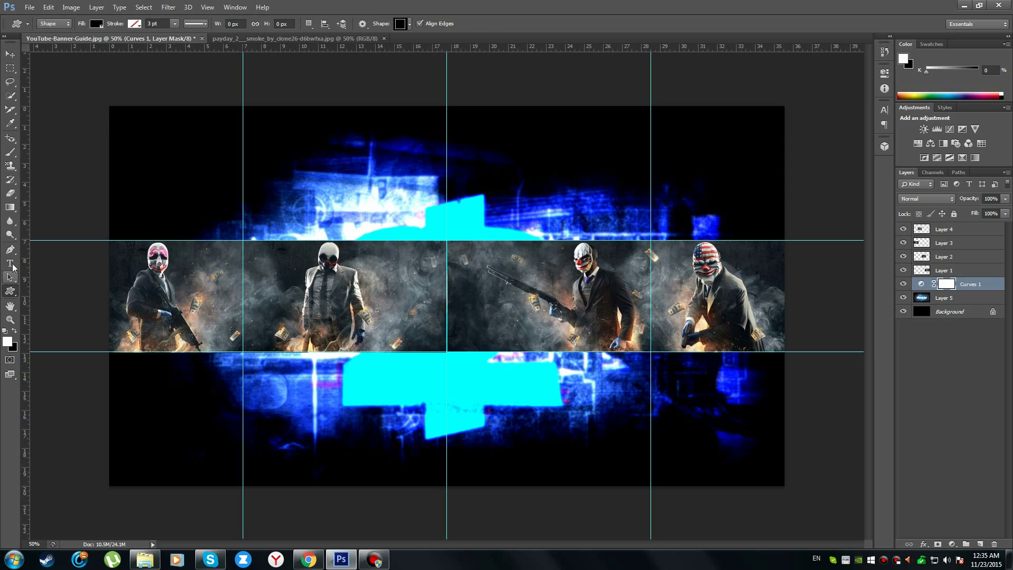
pyautogui.click(109, 106)
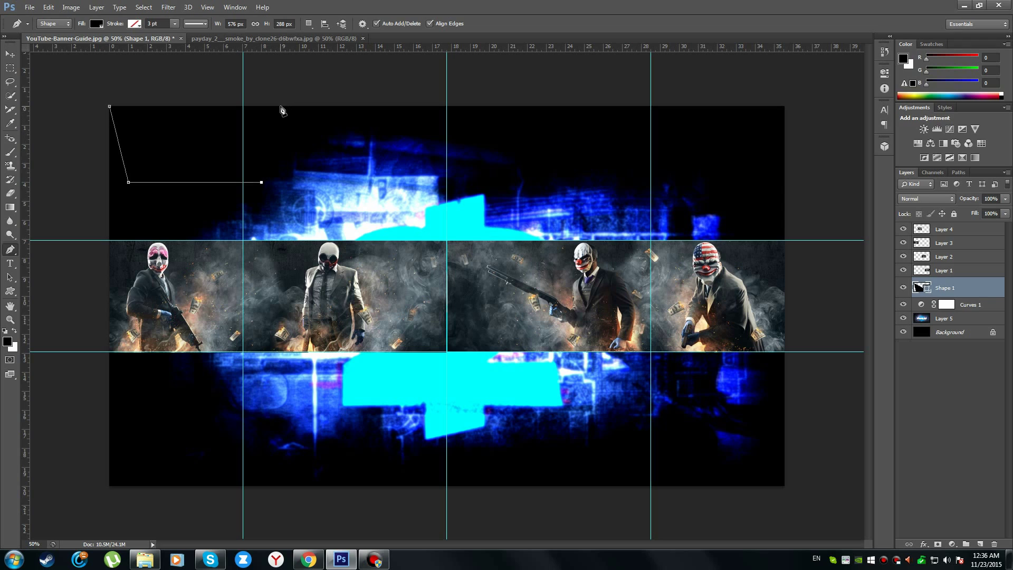
pyautogui.click(111, 107)
pyautogui.press('v')
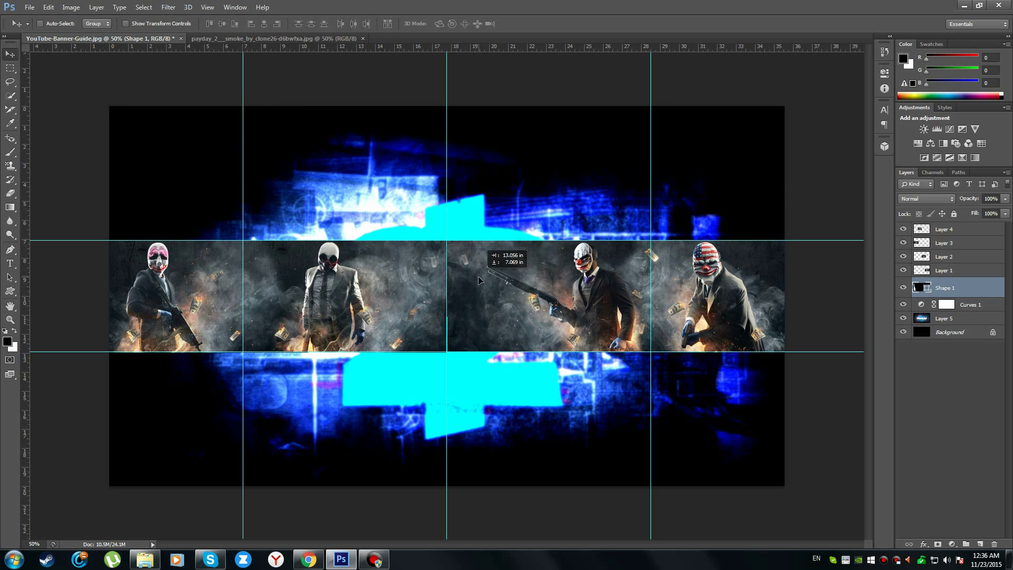
pyautogui.moveTo(943, 285); pyautogui.dragTo(943, 226)
# Step: Try nudging the white-suited character's picture slightly to the right with Free Transform
pyautogui.click(943, 250)
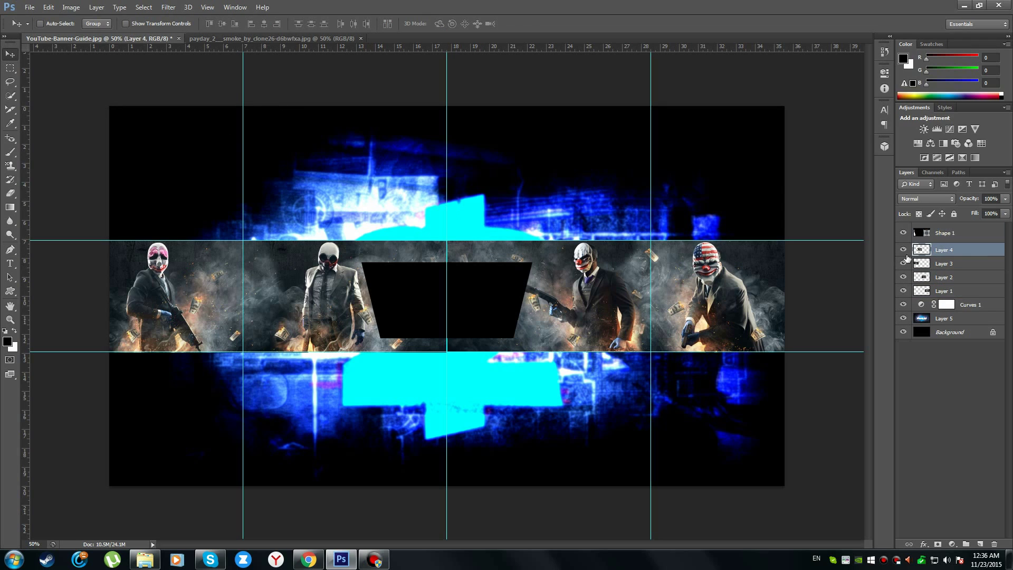
pyautogui.hotkey('ctrl', 't')
pyautogui.moveTo(446, 297); pyautogui.dragTo(449, 297)
pyautogui.press('Return')
# Step: Send the trapezoid shape layer back beneath the four character layers
pyautogui.hotkey('alt', ']')
pyautogui.hotkey('ctrl', '[')
pyautogui.hotkey('ctrl', '[')
pyautogui.hotkey('ctrl', '[')
pyautogui.hotkey('ctrl', '[')
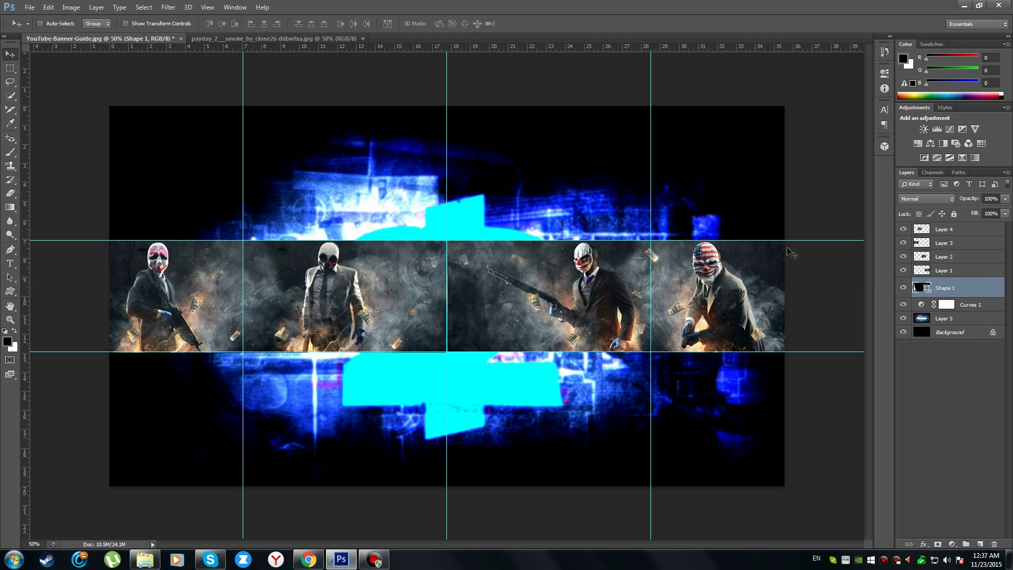
# Step: Shift the white-suited character's picture slightly right so it meets the shotgun character's picture
pyautogui.hotkey('alt', '.')
pyautogui.moveTo(401, 285); pyautogui.dragTo(404, 285)
pyautogui.press('e')
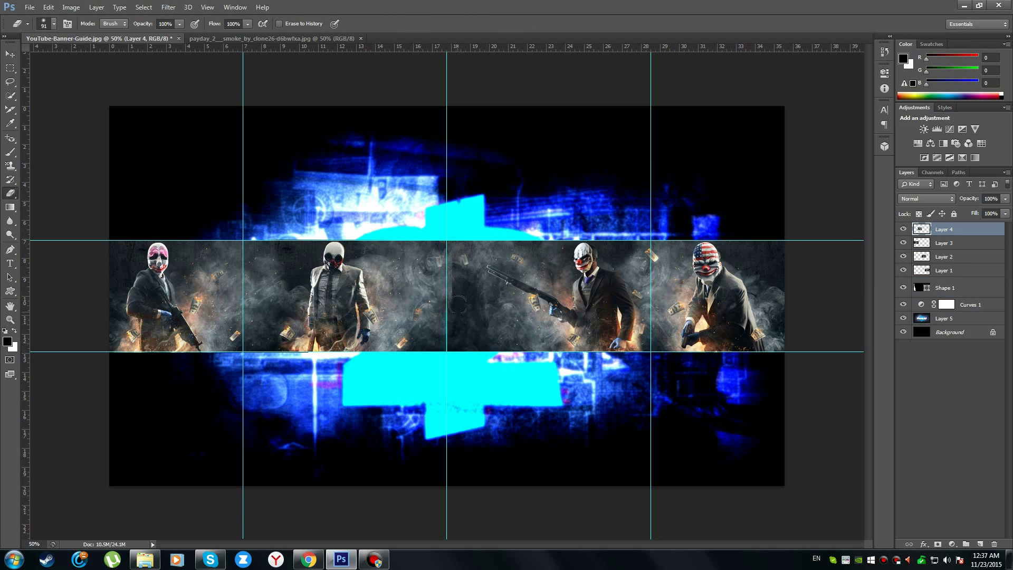
# Step: Bring the trapezoid shape layer to the top of the stack and align its centre with the middle vertical guide
pyautogui.press('v')
pyautogui.hotkey('alt', '[')
pyautogui.hotkey('alt', '[')
pyautogui.hotkey('alt', '[')
pyautogui.hotkey('alt', '[')
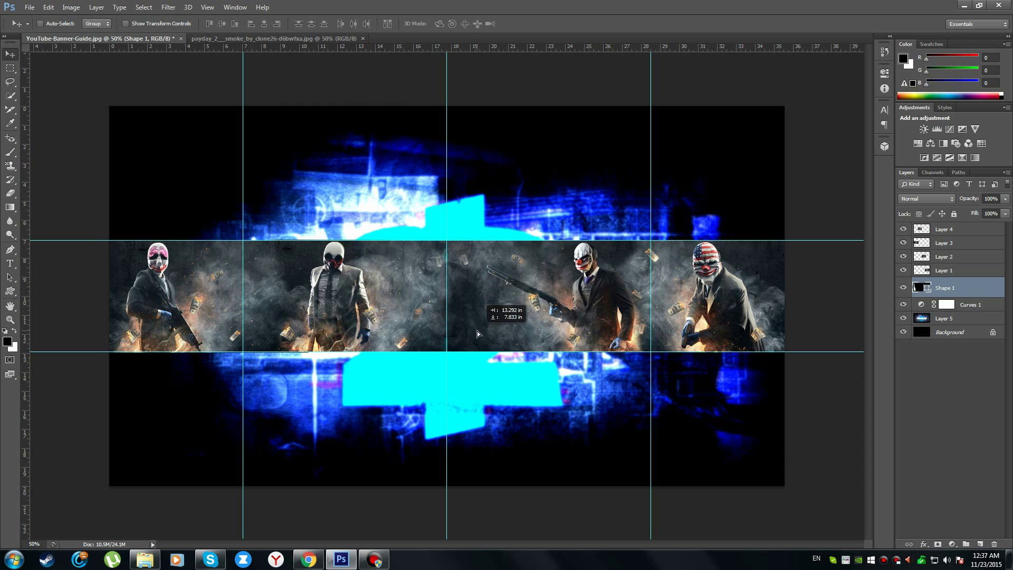
pyautogui.hotkey('ctrl', 'shift', ']')
pyautogui.click(10, 319)
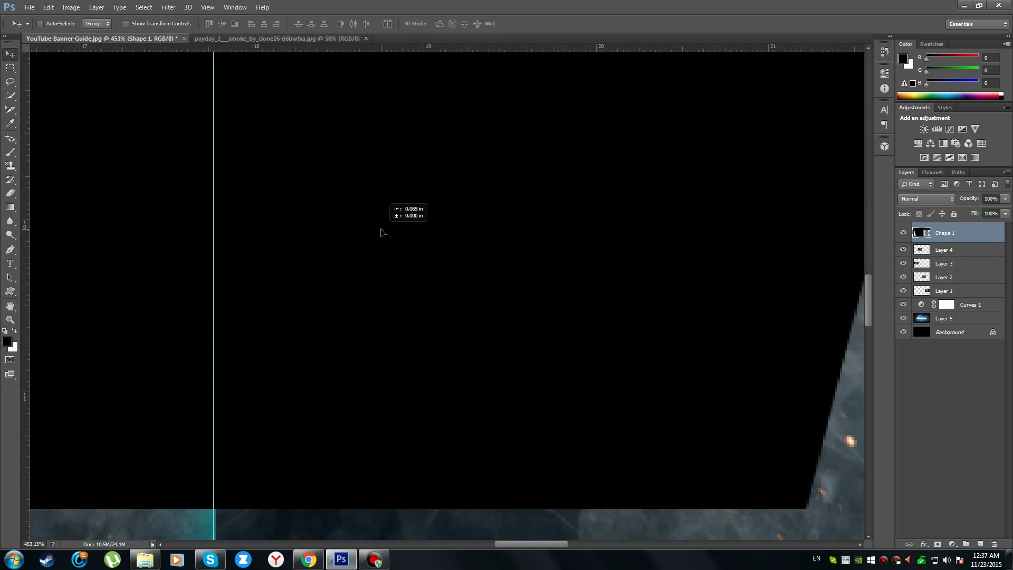
pyautogui.moveTo(222, 233); pyautogui.dragTo(490, 279)
# Step: Add a Stroke effect to the trapezoid's layer style and lower the layer's opacity to 89%
pyautogui.doubleClick(976, 233)
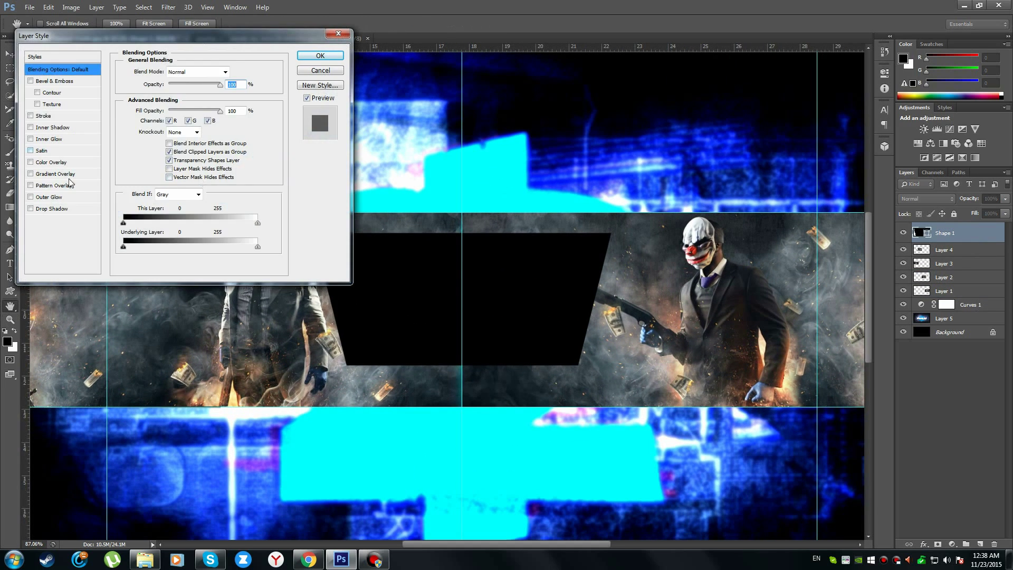
pyautogui.click(43, 116)
pyautogui.click(175, 83)
pyautogui.click(182, 102)
pyautogui.click(182, 102)
pyautogui.click(58, 70)
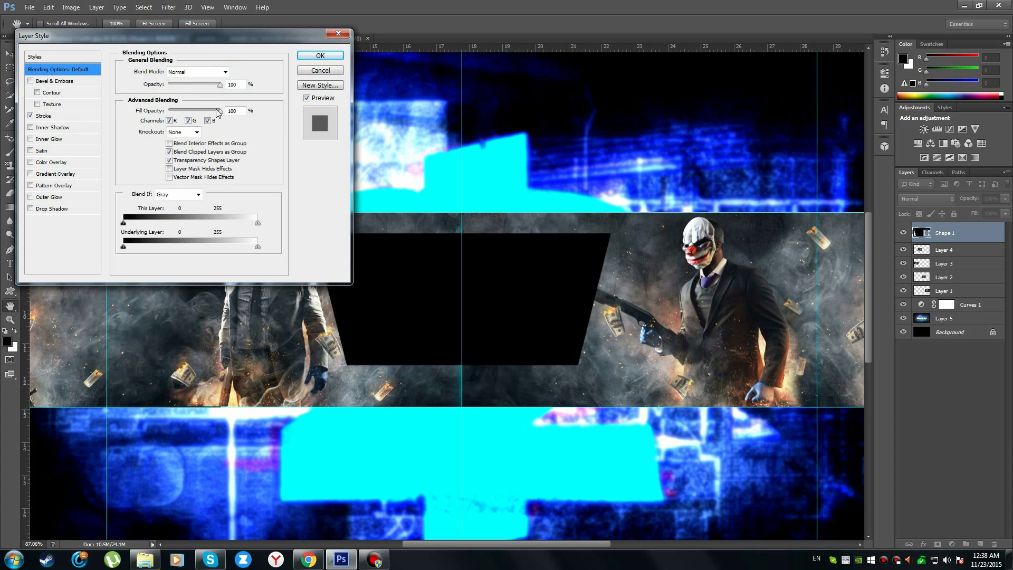
# Step: Add a Drop Shadow to the trapezoid and adjust its spread and size
pyautogui.click(51, 209)
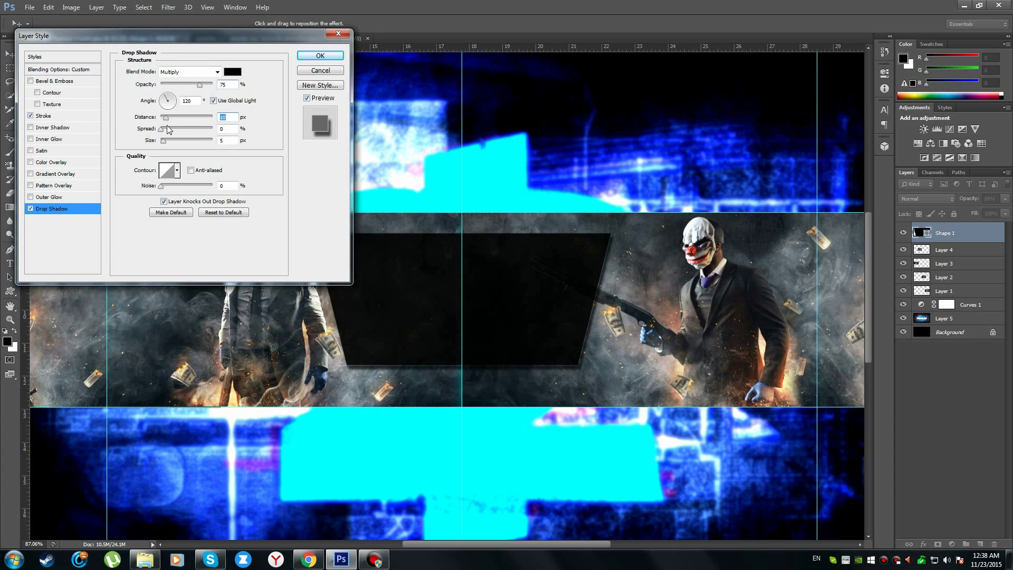
pyautogui.moveTo(164, 140); pyautogui.dragTo(180, 131)
pyautogui.moveTo(170, 141); pyautogui.dragTo(169, 146)
# Step: Add a black Outer Glow to the trapezoid with 18% spread and a slightly enlarged size
pyautogui.click(49, 197)
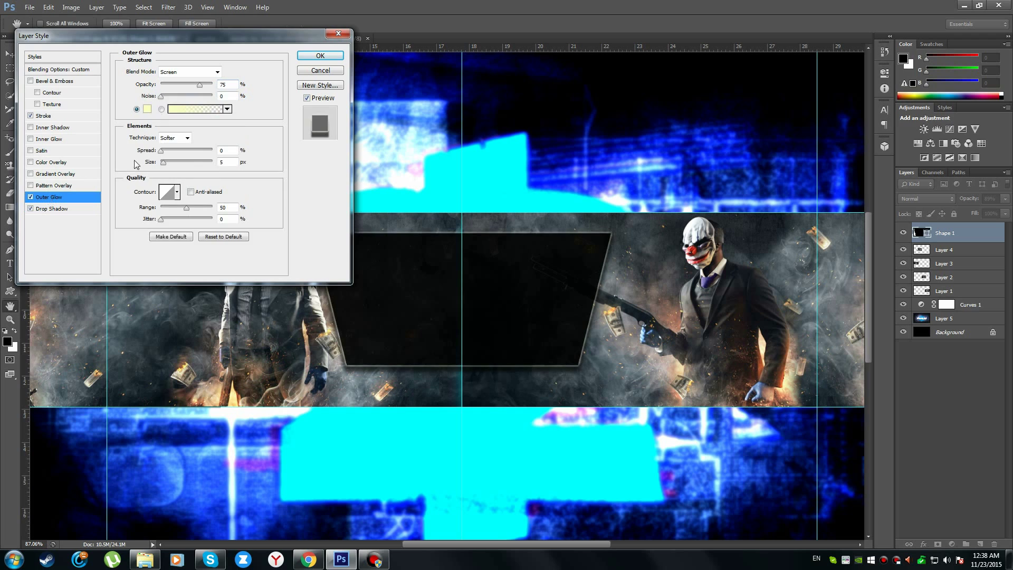
pyautogui.click(148, 109)
pyautogui.click(53, 381)
pyautogui.click(278, 249)
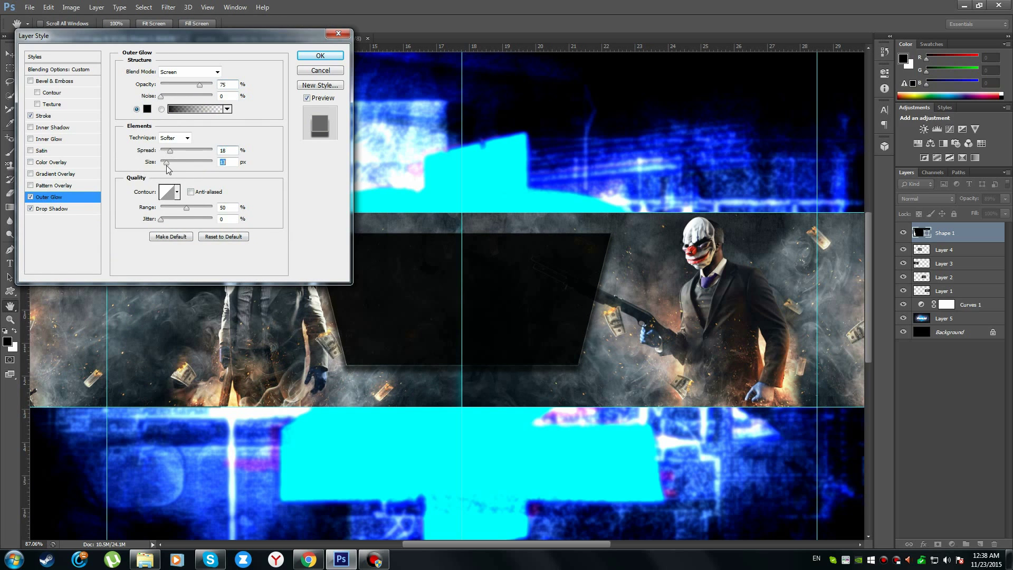
# Step: Add a Gradient Overlay to the trapezoid running from black to a dark navy blue
pyautogui.click(54, 186)
pyautogui.click(55, 173)
pyautogui.click(188, 96)
pyautogui.click(856, 419)
pyautogui.click(707, 462)
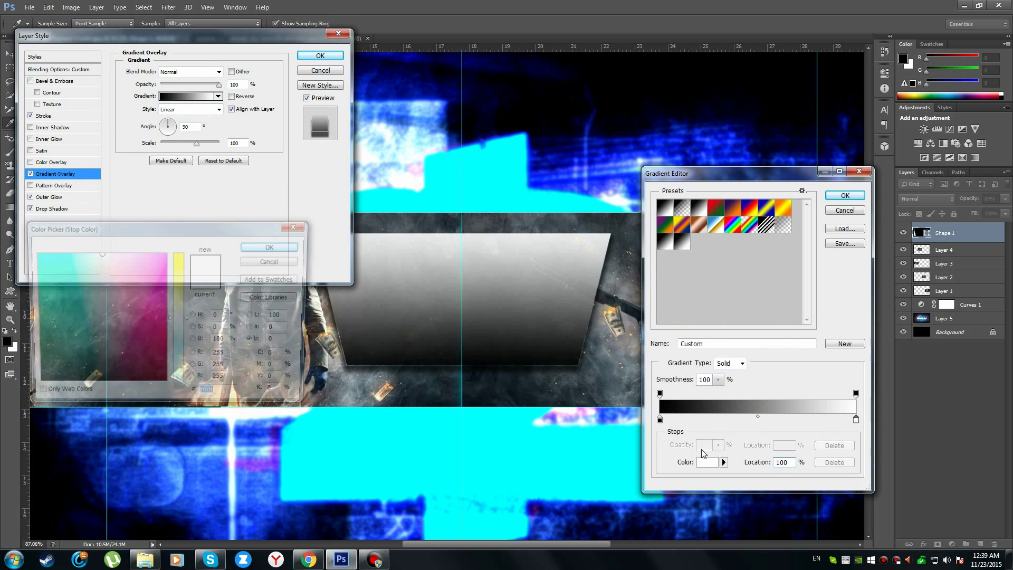
pyautogui.click(48, 380)
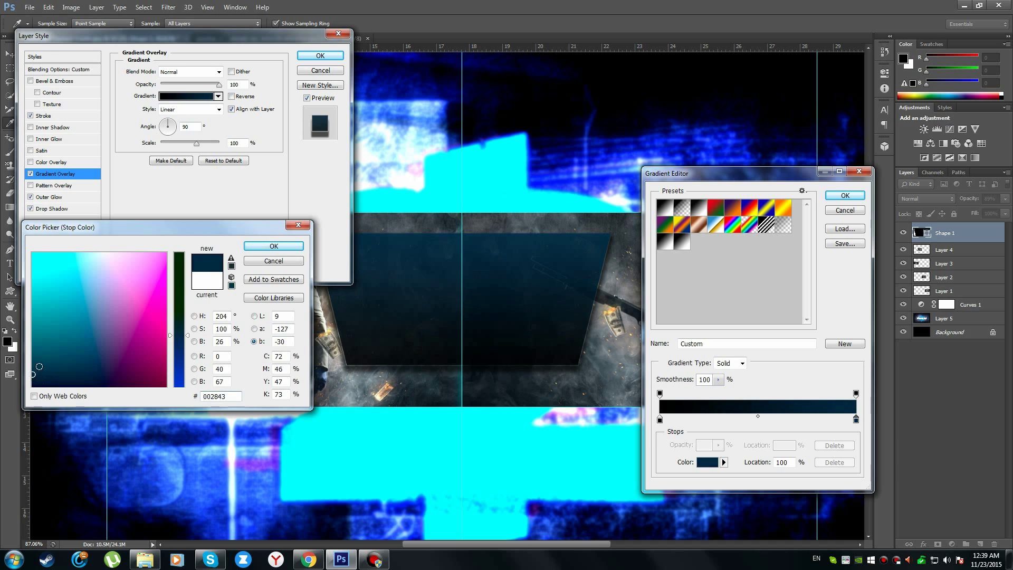
pyautogui.click(273, 246)
pyautogui.press('Return')
# Step: Set the gradient overlay's blend mode to Screen and fine-tune its scale
pyautogui.click(190, 72)
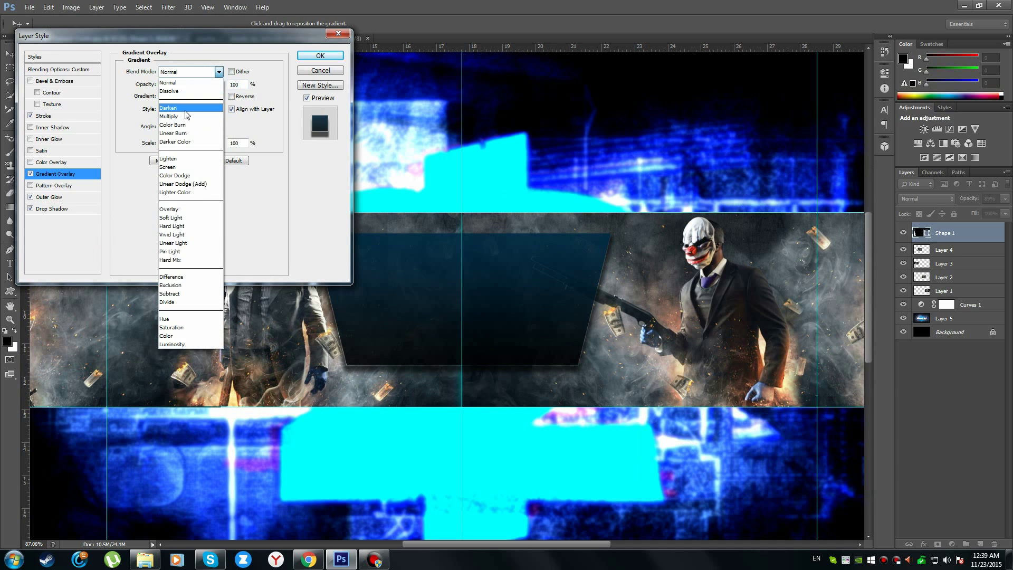
pyautogui.click(200, 111)
pyautogui.click(203, 71)
pyautogui.click(206, 79)
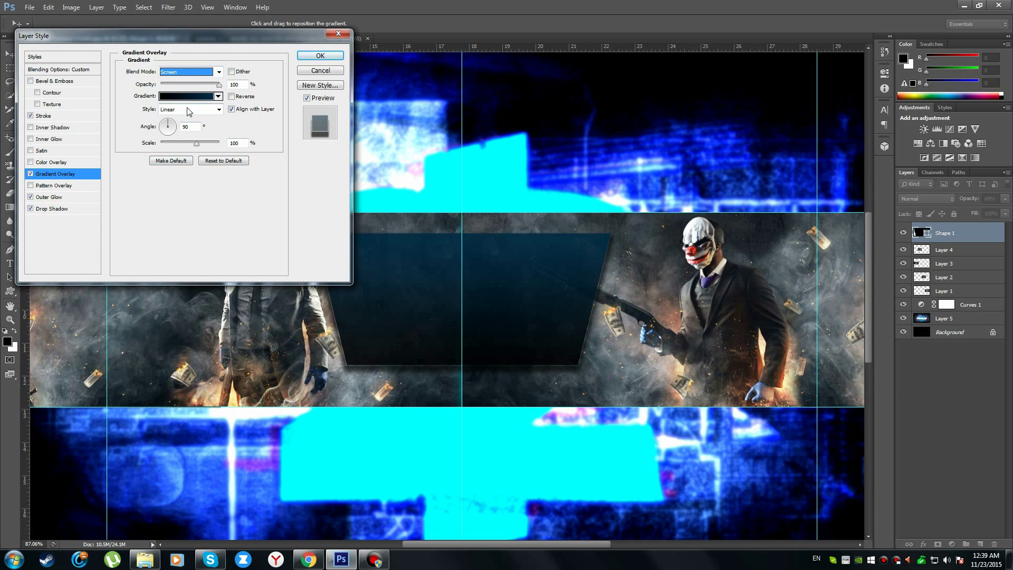
pyautogui.click(219, 85)
pyautogui.moveTo(205, 148); pyautogui.dragTo(198, 148)
# Step: Add a blue Color Overlay to the trapezoid and reduce its opacity to a faint tint
pyautogui.click(51, 162)
pyautogui.click(232, 72)
pyautogui.click(178, 346)
pyautogui.moveTo(178, 353); pyautogui.dragTo(178, 372)
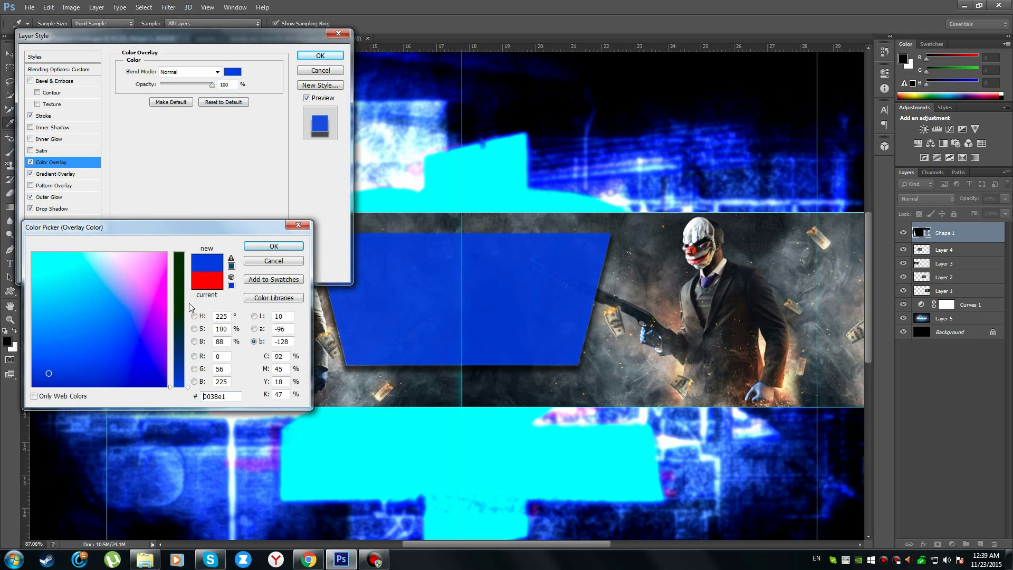
pyautogui.click(49, 373)
pyautogui.moveTo(179, 317); pyautogui.dragTo(181, 338)
pyautogui.moveTo(37, 380); pyautogui.dragTo(63, 359)
pyautogui.click(274, 246)
pyautogui.moveTo(212, 84)
pyautogui.mouseDown()
pyautogui.moveTo(178, 84)
pyautogui.moveTo(177, 118)
pyautogui.moveTo(164, 130)
pyautogui.mouseUp()
# Step: Add a Satin effect in Lighten mode with 33% opacity, 33 px distance and 54 px size
pyautogui.click(41, 150)
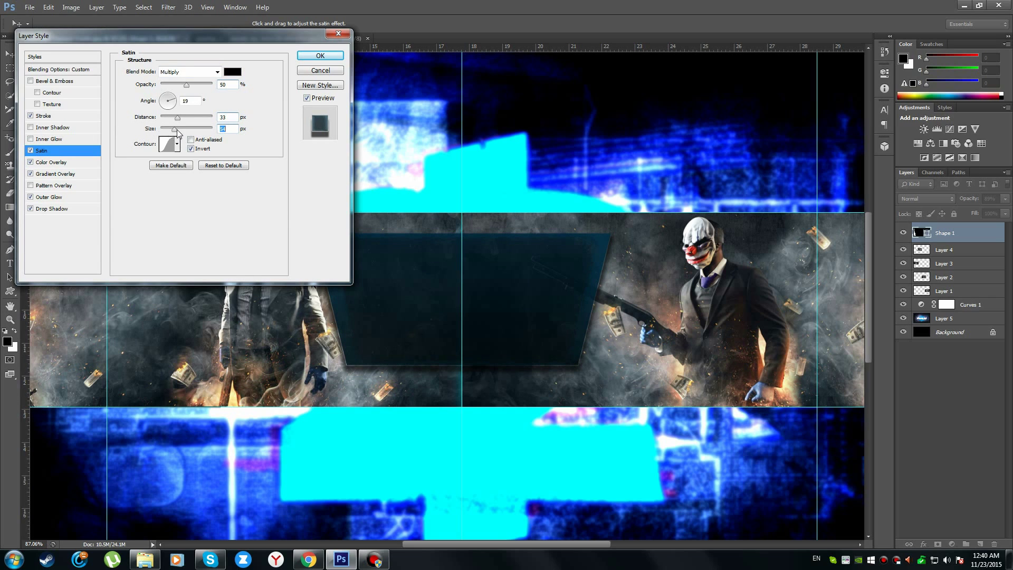
pyautogui.moveTo(187, 84); pyautogui.dragTo(178, 84)
pyautogui.click(188, 71)
pyautogui.click(171, 161)
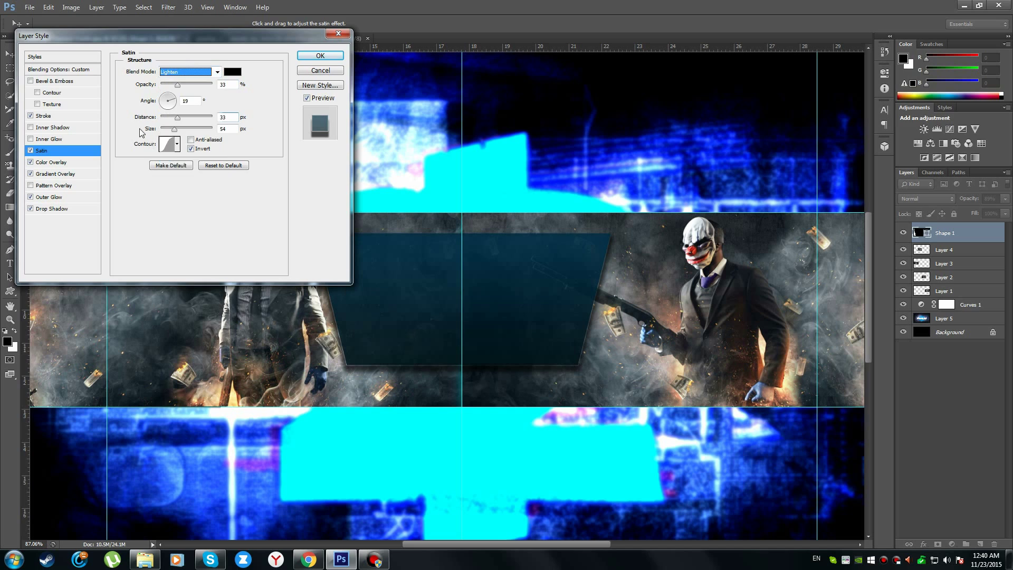
# Step: Add a black Inner Glow to the trapezoid with 100% opacity, 27% noise and 20% choke
pyautogui.click(41, 138)
pyautogui.click(147, 109)
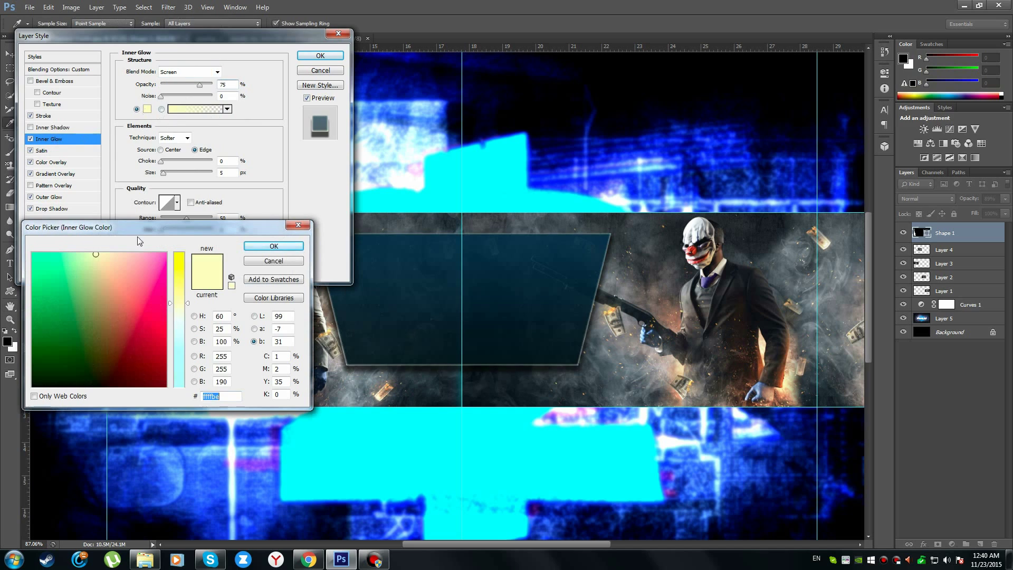
pyautogui.click(254, 247)
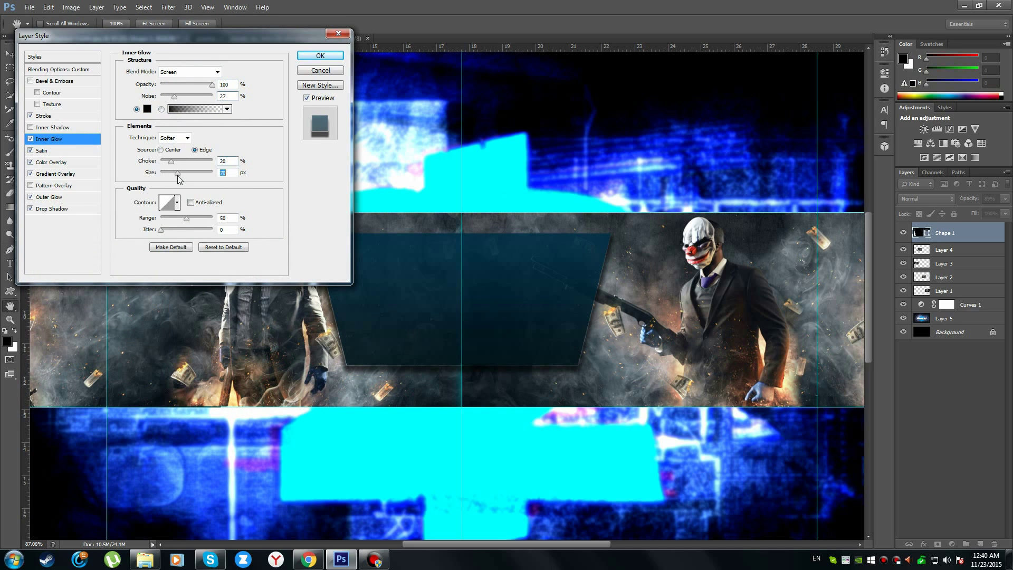
# Step: Add an Inner Shadow with a 90° angle, 32% choke and 144 px size, and apply the layer style
pyautogui.click(63, 127)
pyautogui.moveTo(168, 117); pyautogui.dragTo(170, 117)
pyautogui.moveTo(162, 129)
pyautogui.mouseDown()
pyautogui.moveTo(191, 140)
pyautogui.moveTo(174, 117)
pyautogui.mouseUp()
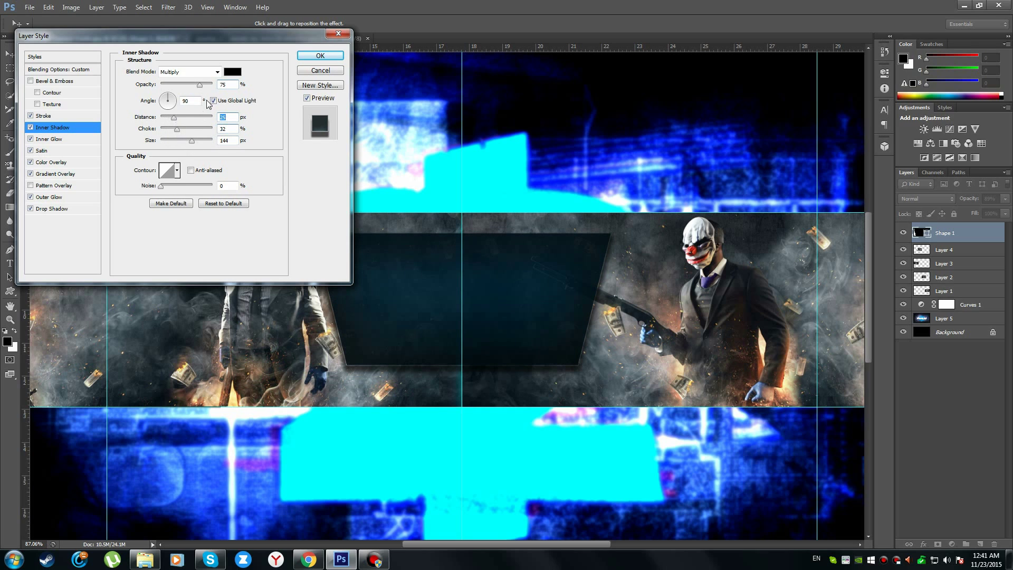
pyautogui.click(320, 54)
# Step: Add the centred text "YOUR NAME" in the Payday font at 120 pt inside the trapezoid
pyautogui.press('t')
pyautogui.click(468, 261)
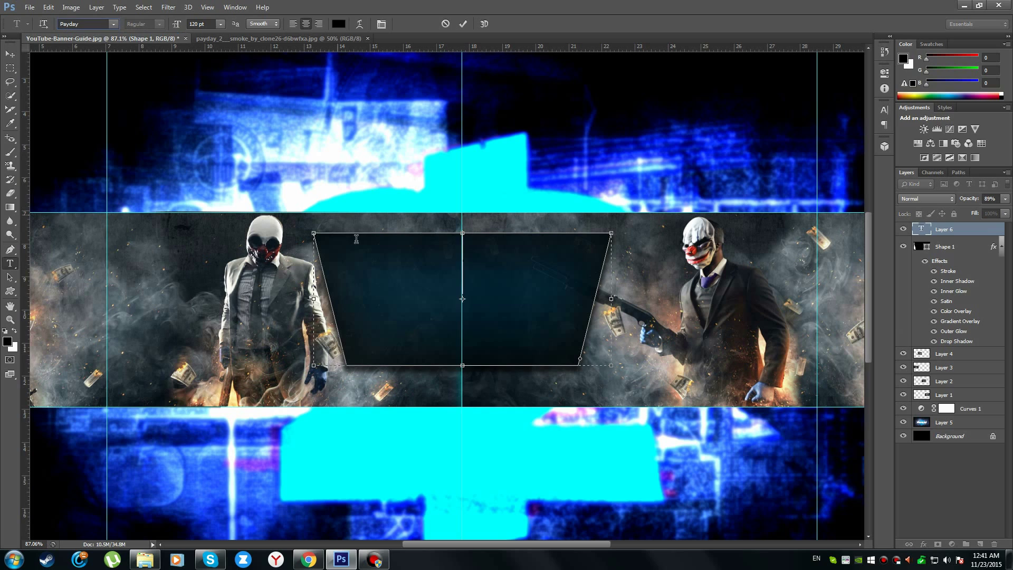
pyautogui.write('YOUR NAME')
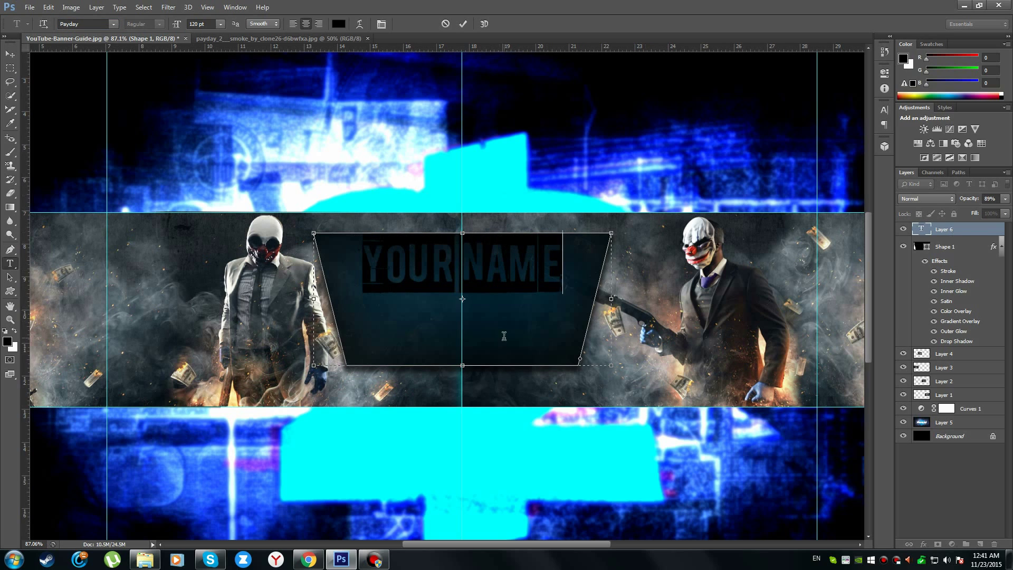
# Step: Nudge "YOUR NAME" slightly downward in the trapezoid and add the text "SECOND TEXT" below it
pyautogui.click(9, 54)
pyautogui.moveTo(480, 259); pyautogui.dragTo(482, 268)
pyautogui.press('t')
pyautogui.click(467, 336)
pyautogui.write('SECOND TEXT')
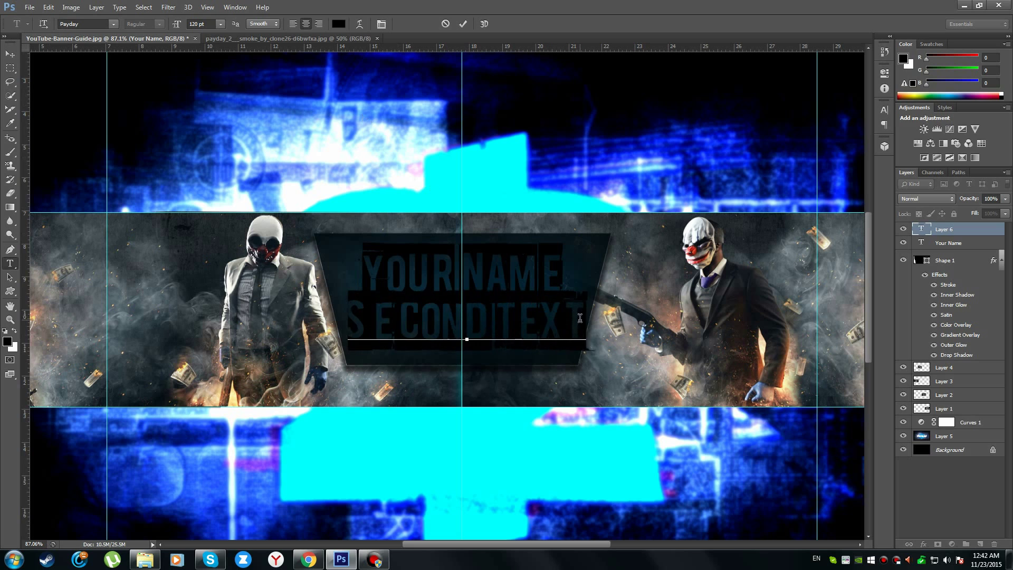
# Step: Set "SECOND TEXT" to 72 pt and position it centred beneath the name
pyautogui.hotkey('ctrl', 'a')
pyautogui.click(220, 24)
pyautogui.click(200, 206)
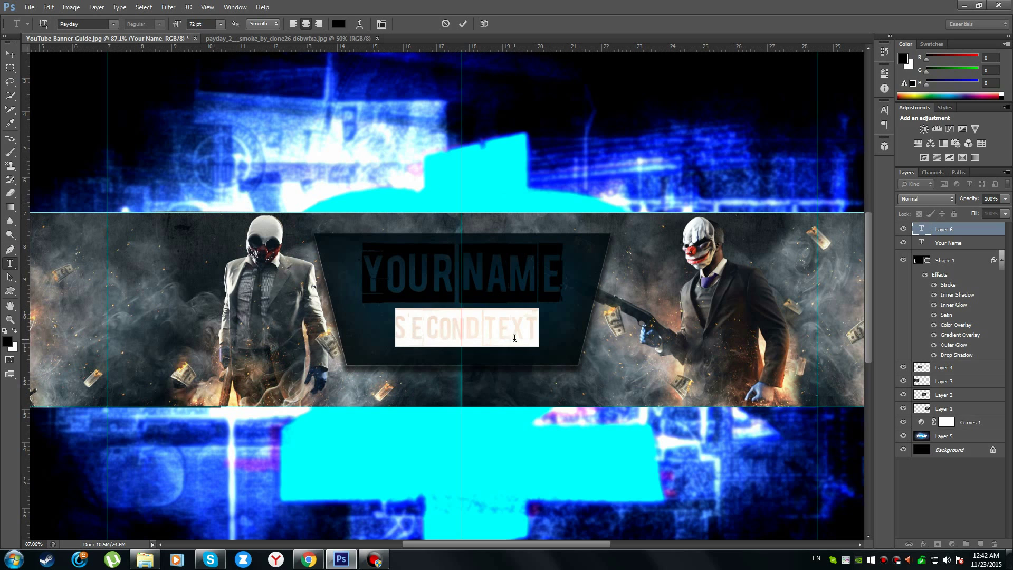
pyautogui.hotkey('ctrl', 'Return')
pyautogui.press('v')
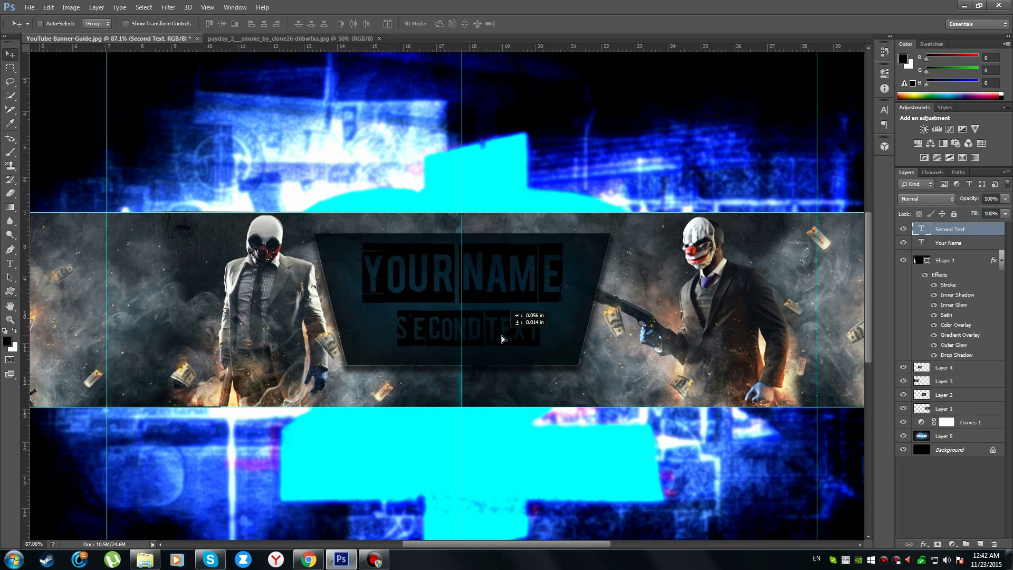
pyautogui.press('z')
pyautogui.keyDown('alt'); pyautogui.click(567, 308); pyautogui.keyUp('alt')
pyautogui.click(533, 305)
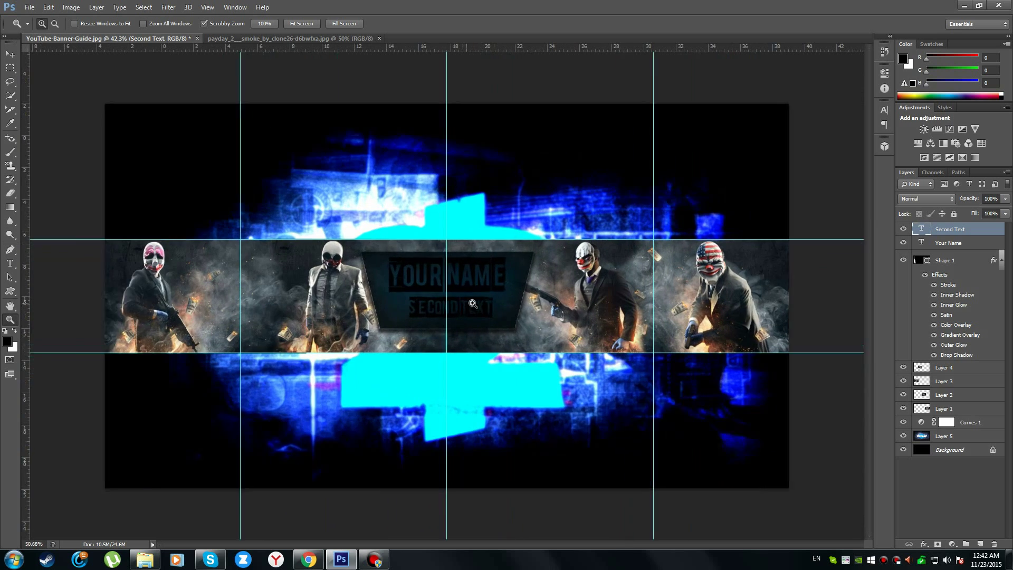
pyautogui.keyDown('alt'); pyautogui.click(393, 314); pyautogui.keyUp('alt')
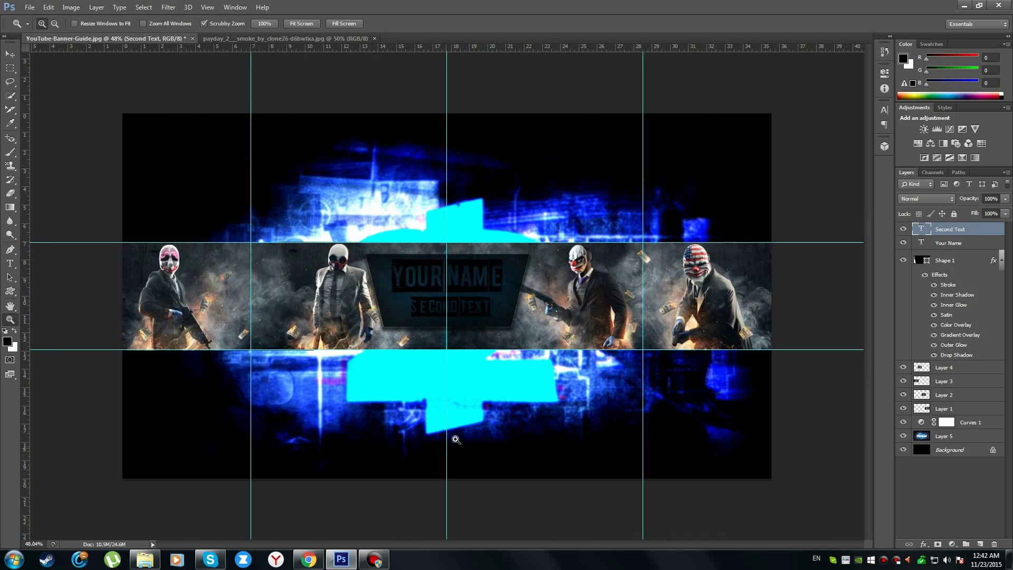
pyautogui.doubleClick(986, 229)
pyautogui.click(53, 127)
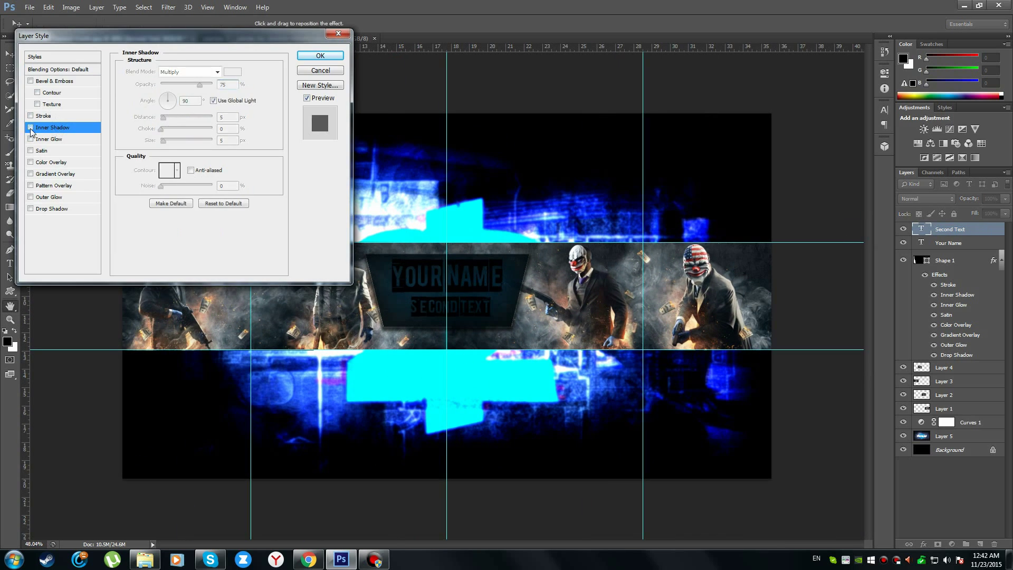
pyautogui.click(58, 70)
pyautogui.moveTo(220, 84); pyautogui.dragTo(215, 87)
pyautogui.click(198, 71)
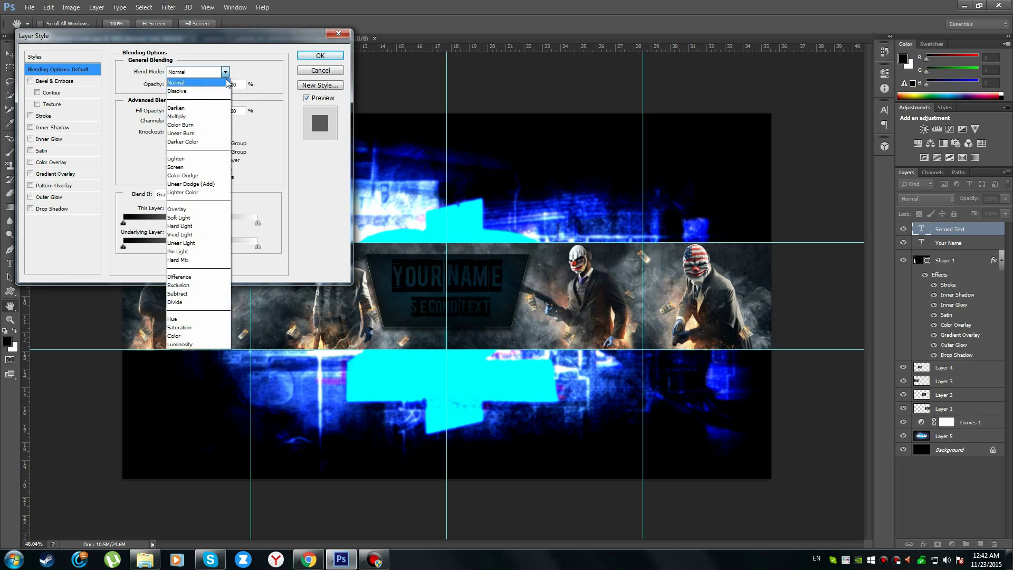
pyautogui.click(53, 81)
pyautogui.click(47, 115)
pyautogui.click(47, 116)
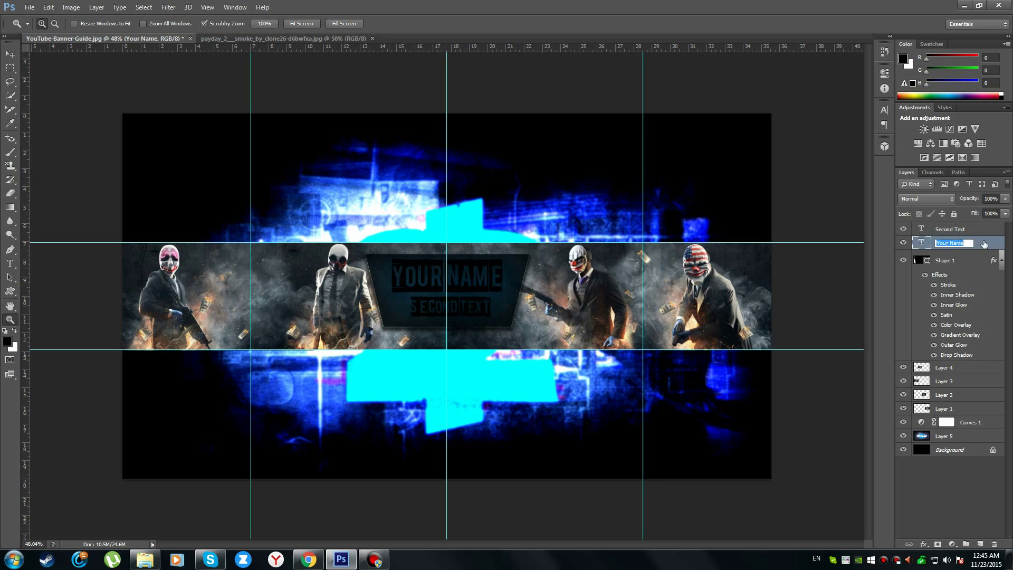
# Step: Move the "Your Name" layer above "Second Text" and give it an Outer Glow in dark navy 00011a
pyautogui.moveTo(948, 243); pyautogui.dragTo(949, 229)
pyautogui.doubleClick(985, 228)
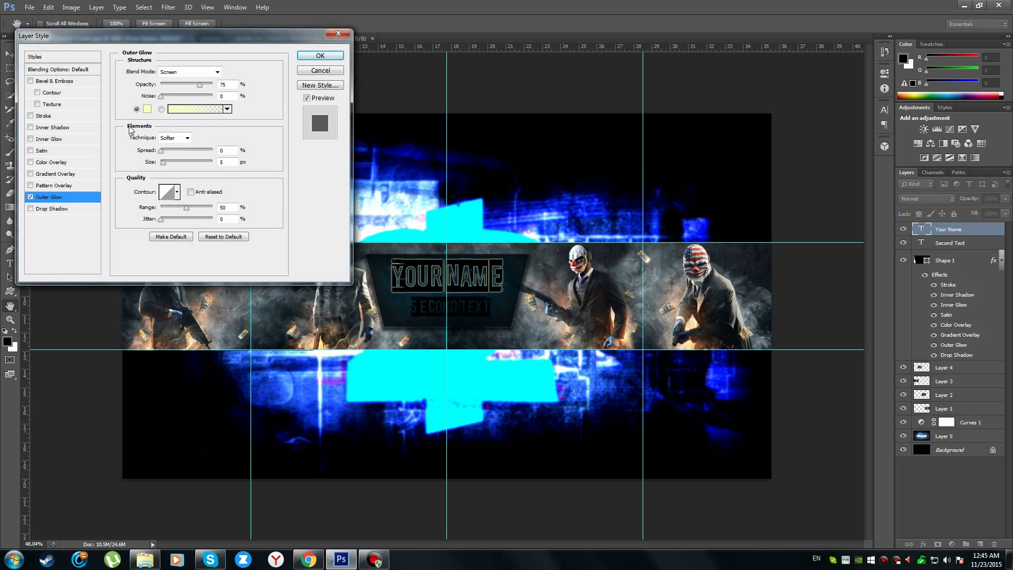
pyautogui.click(146, 108)
pyautogui.moveTo(58, 256); pyautogui.dragTo(33, 386)
pyautogui.moveTo(182, 301); pyautogui.dragTo(182, 329)
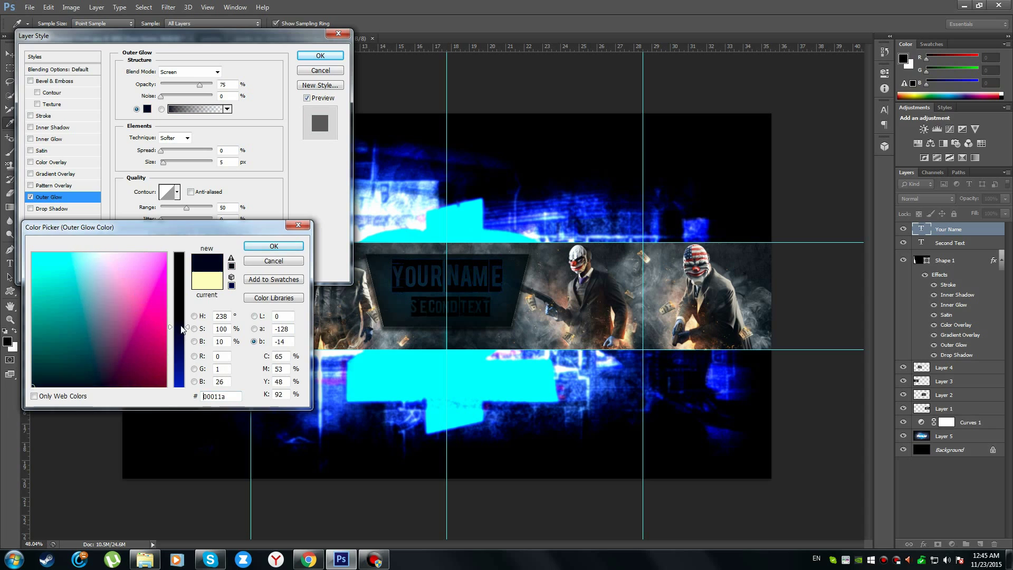
pyautogui.press('Return')
# Step: Recolour the name's Outer Glow to cyan, reduce its size and spread, and apply the layer style
pyautogui.click(146, 108)
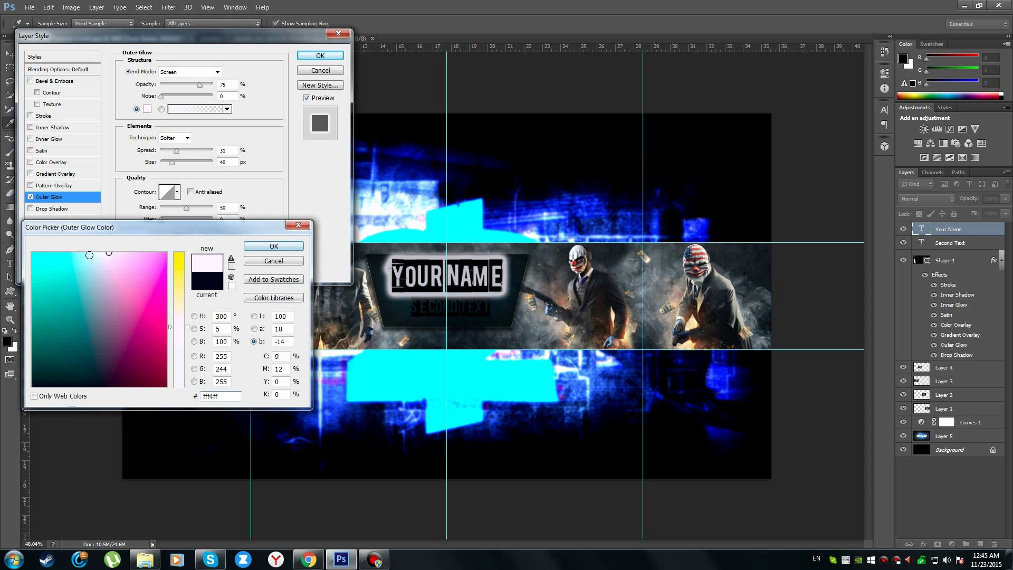
pyautogui.moveTo(179, 386); pyautogui.dragTo(179, 338)
pyautogui.click(79, 253)
pyautogui.press('Return')
pyautogui.moveTo(172, 162); pyautogui.dragTo(166, 162)
pyautogui.moveTo(176, 150)
pyautogui.mouseDown()
pyautogui.moveTo(231, 155)
pyautogui.moveTo(162, 159)
pyautogui.mouseUp()
pyautogui.click(318, 56)
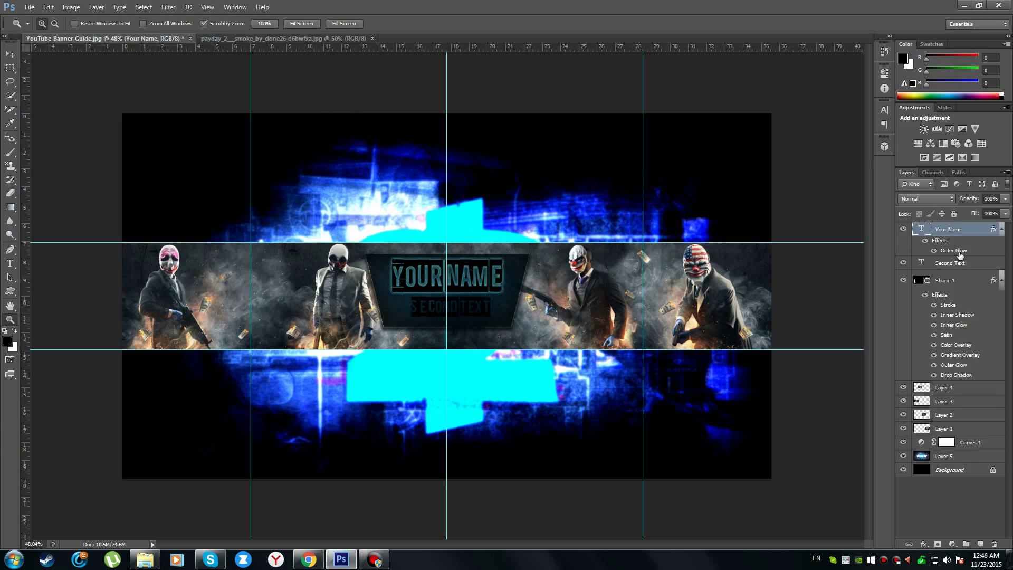
# Step: Add a light cyan 65ffff Outer Glow to "SECOND TEXT" with 13% spread and a slightly larger size
pyautogui.doubleClick(977, 263)
pyautogui.click(30, 209)
pyautogui.click(30, 197)
pyautogui.click(147, 108)
pyautogui.moveTo(180, 387); pyautogui.dragTo(179, 339)
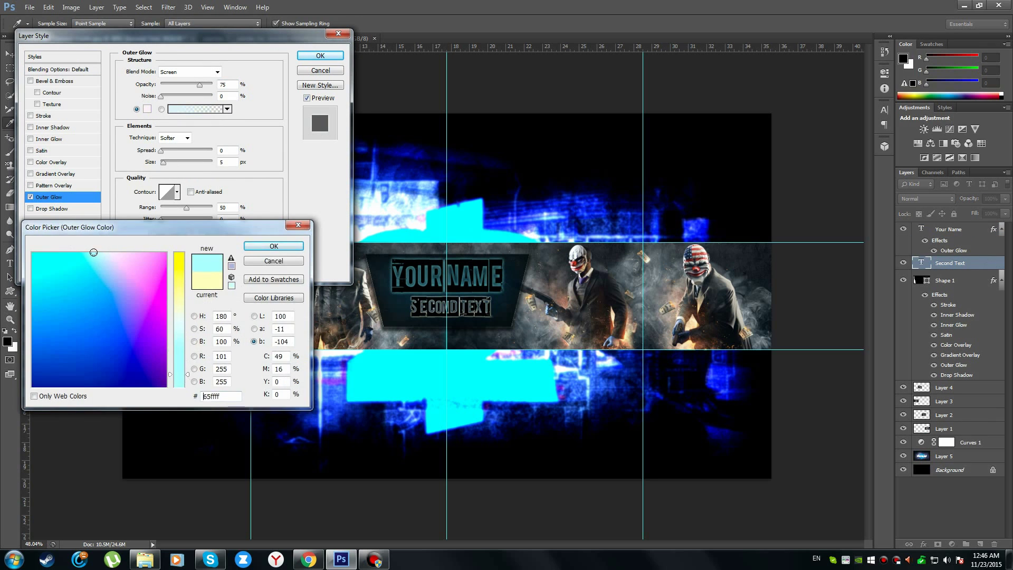
pyautogui.press('Return')
pyautogui.moveTo(163, 162); pyautogui.dragTo(167, 162)
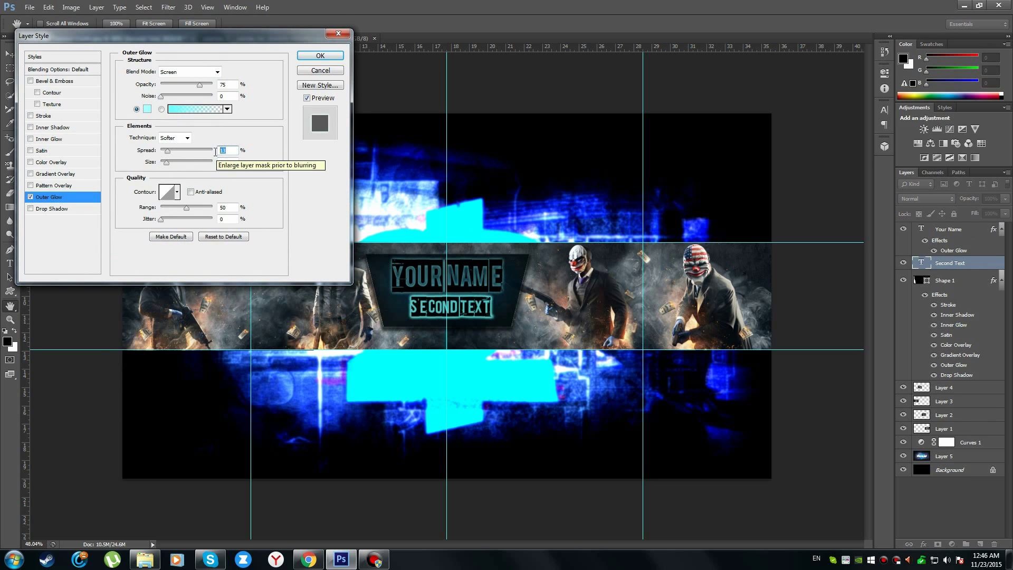
pyautogui.click(314, 56)
# Step: Intensify the Outer Glow on "YOUR NAME" to match the second line's glow
pyautogui.doubleClick(976, 229)
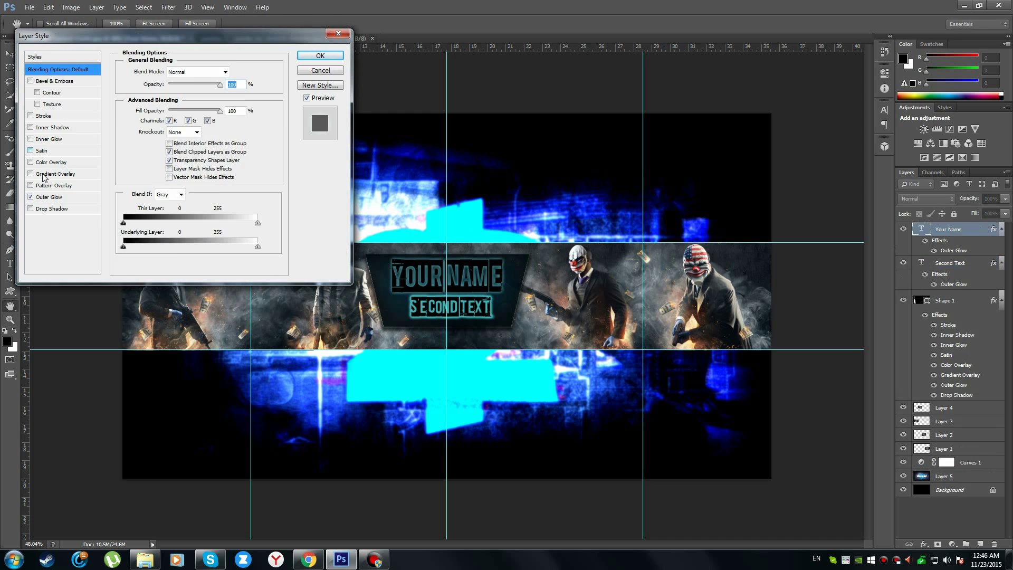
pyautogui.click(48, 197)
pyautogui.moveTo(194, 84); pyautogui.dragTo(197, 88)
pyautogui.press('Return')
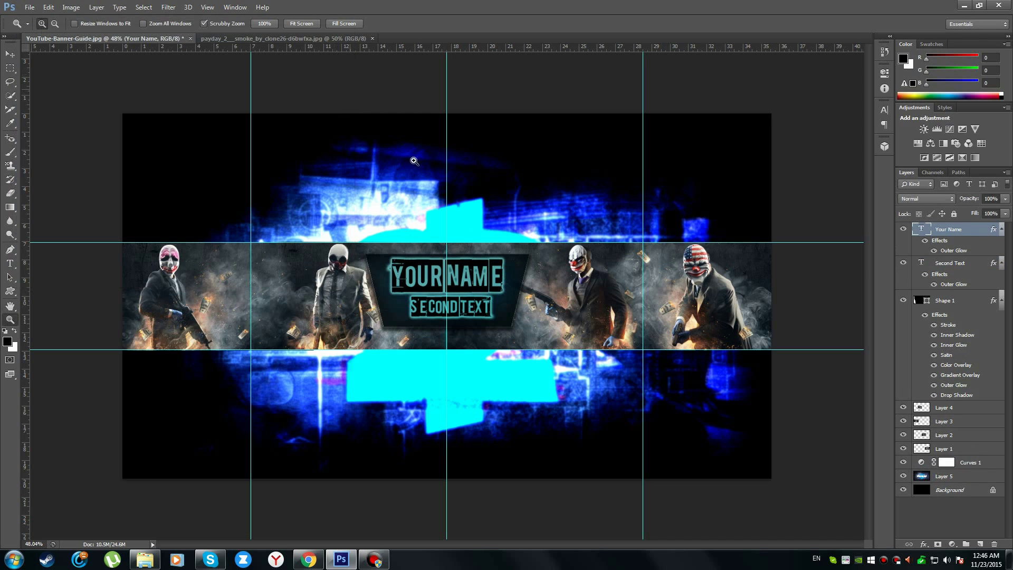
# Step: Select both text layers and reposition them together so they sit centred in the trapezoid
pyautogui.keyDown('shift'); pyautogui.click(949, 263); pyautogui.keyUp('shift')
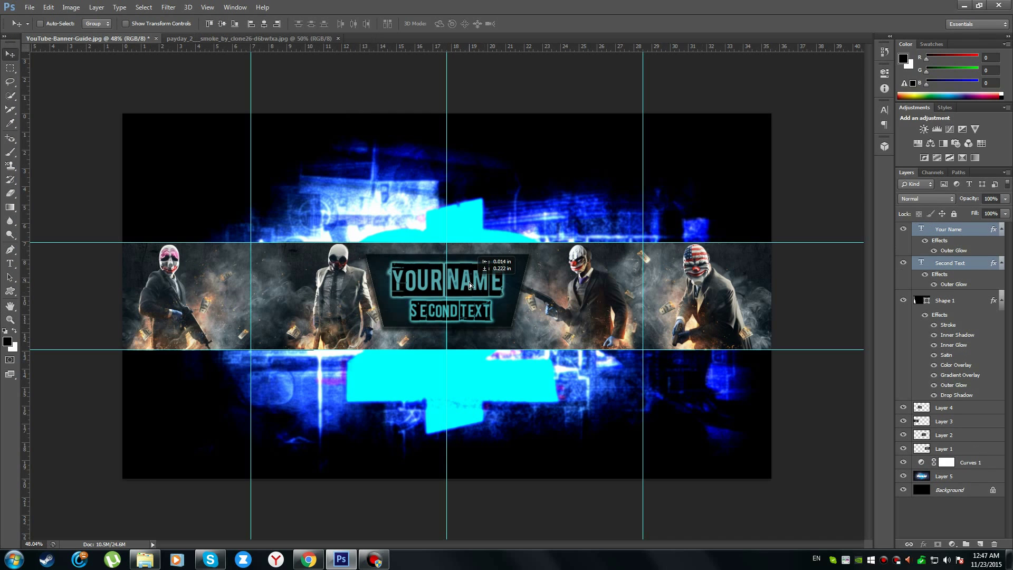
pyautogui.moveTo(470, 282)
pyautogui.mouseDown()
pyautogui.moveTo(513, 293)
pyautogui.moveTo(457, 278)
pyautogui.mouseUp()
pyautogui.press('v')
pyautogui.hotkey('ctrl', '0')
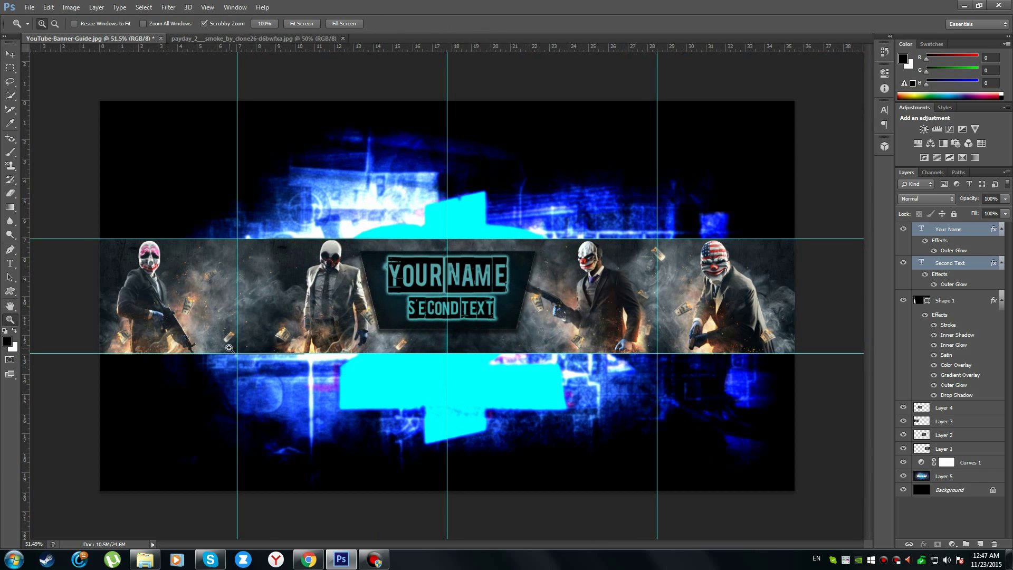
# Step: Add a Drop Shadow to Layer 3 and an enlarged Inner Shadow with 23 px distance and 24% choke
pyautogui.click(943, 421)
pyautogui.keyDown('ctrl'); pyautogui.click(941, 448); pyautogui.keyUp('ctrl')
pyautogui.doubleClick(974, 421)
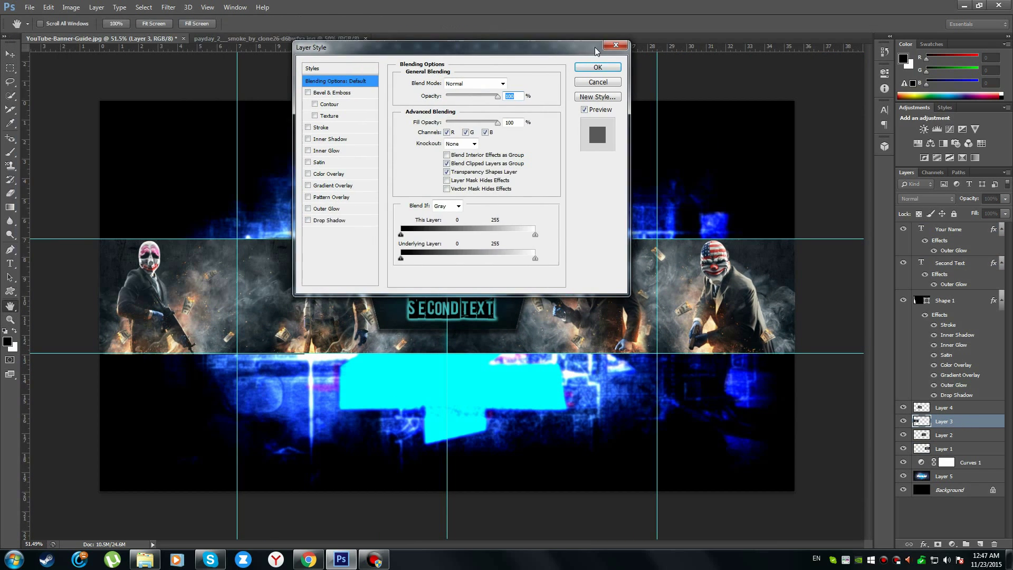
pyautogui.click(342, 220)
pyautogui.click(342, 139)
pyautogui.moveTo(453, 128); pyautogui.dragTo(462, 128)
pyautogui.moveTo(450, 140); pyautogui.dragTo(463, 140)
pyautogui.moveTo(453, 153); pyautogui.dragTo(470, 152)
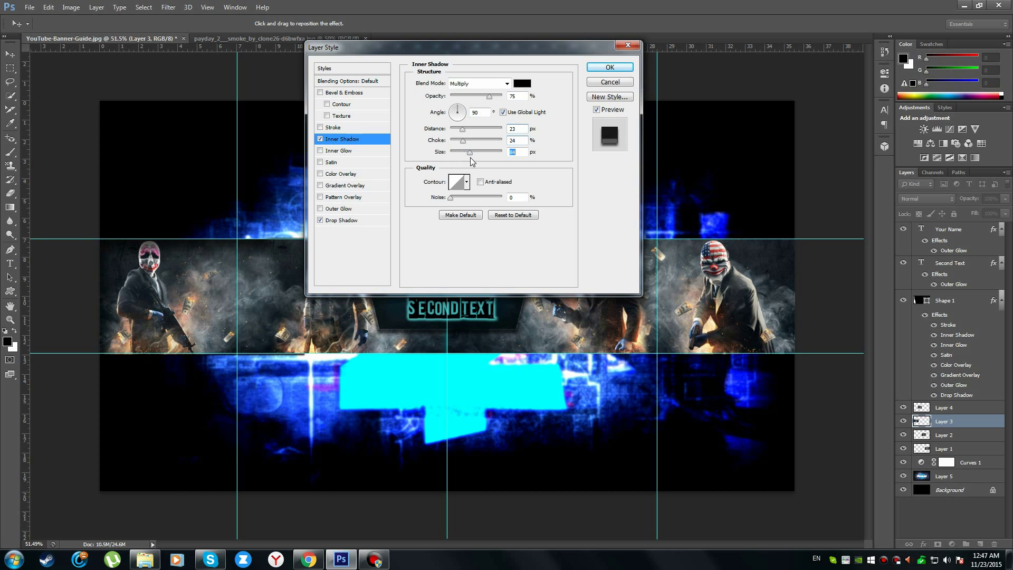
pyautogui.click(610, 67)
# Step: Add an Inner Shadow effect to Layer 1 and apply it
pyautogui.doubleClick(973, 478)
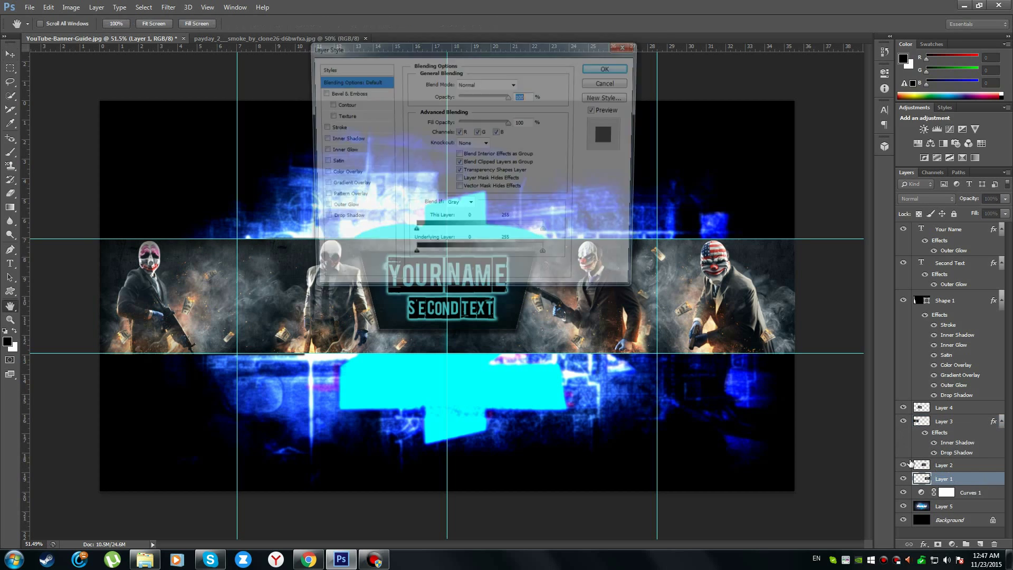
pyautogui.click(342, 139)
pyautogui.press('Return')
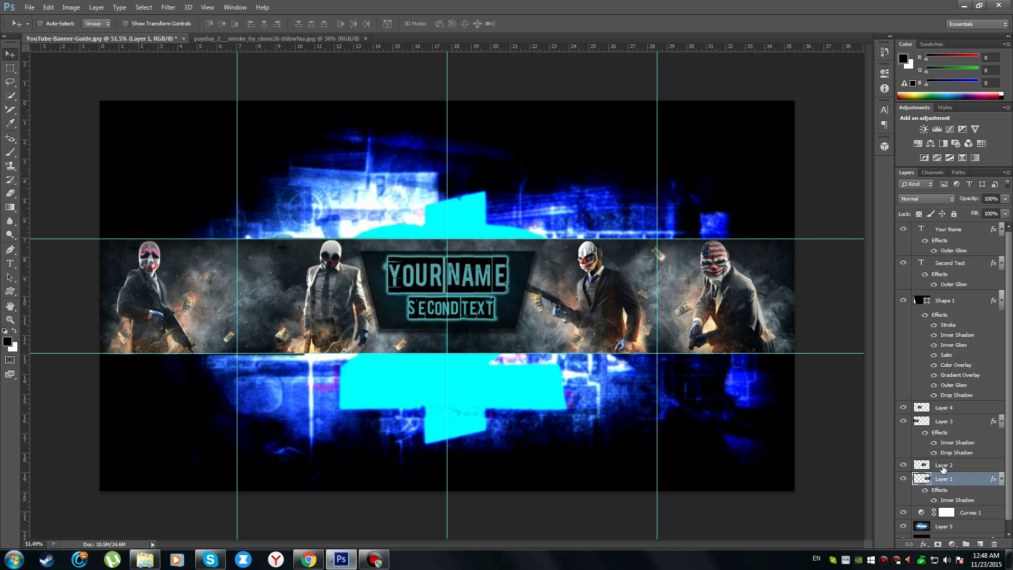
# Step: Lighten the character strip layers using the Dodge tool with a 226 px brush, Midtones range and 50% exposure
pyautogui.click(10, 234)
pyautogui.click(40, 221)
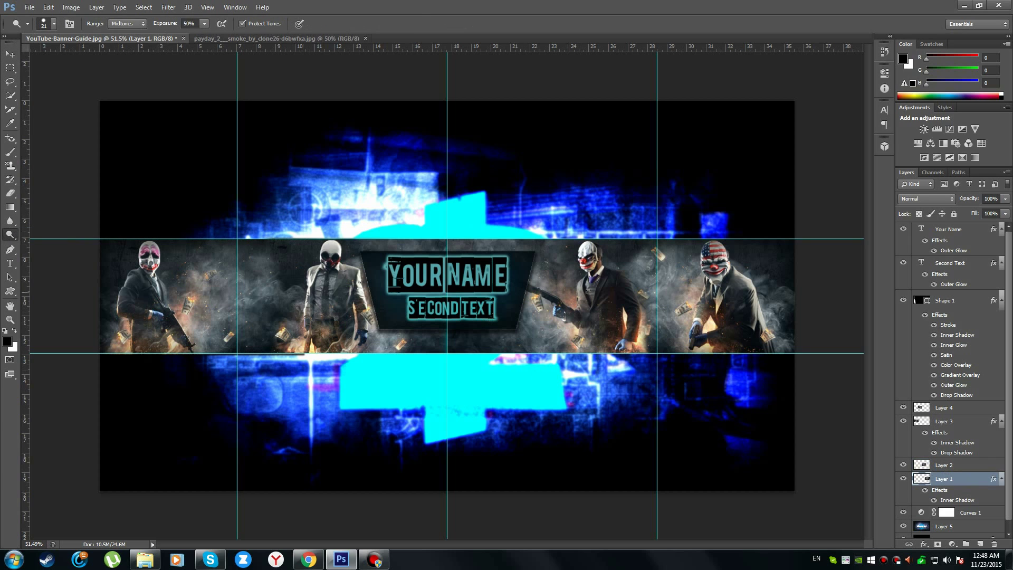
pyautogui.rightClick(714, 314)
pyautogui.write('226')
pyautogui.press('Return')
pyautogui.hotkey('alt', ']')
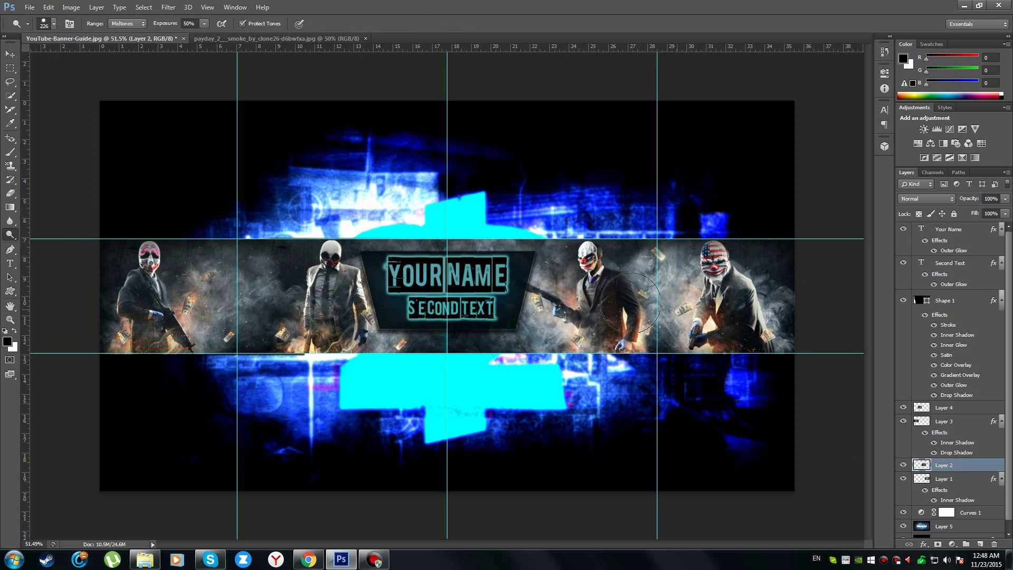
pyautogui.hotkey('alt', ']')
# Step: Hide the Drop Shadow effect on Layer 3
pyautogui.click(934, 452)
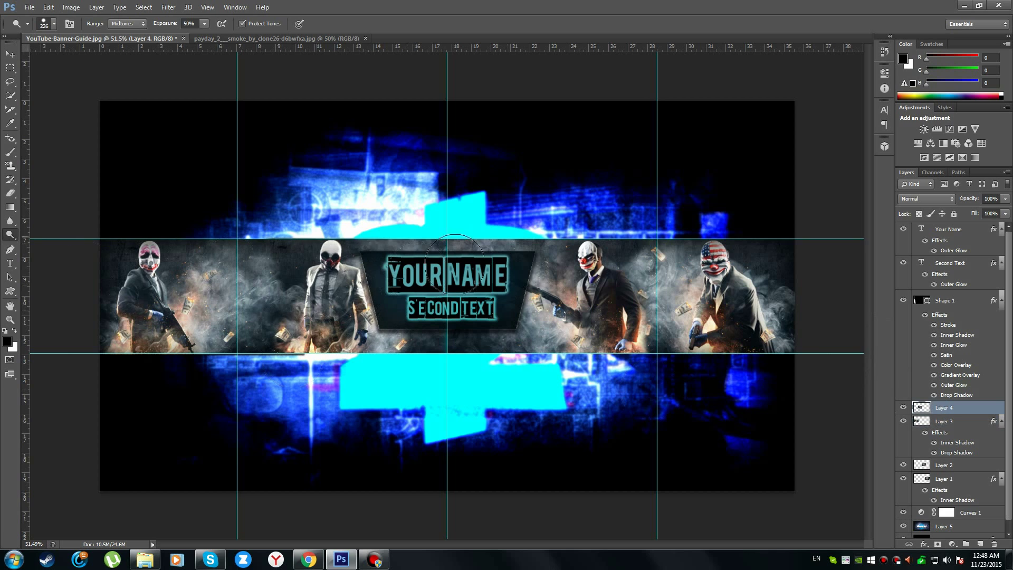
pyautogui.doubleClick(971, 421)
pyautogui.press('Escape')
# Step: Rasterize the trapezoid, "Second Text" and "Your Name" layers so they can be lightened with the Dodge tool
pyautogui.click(945, 300)
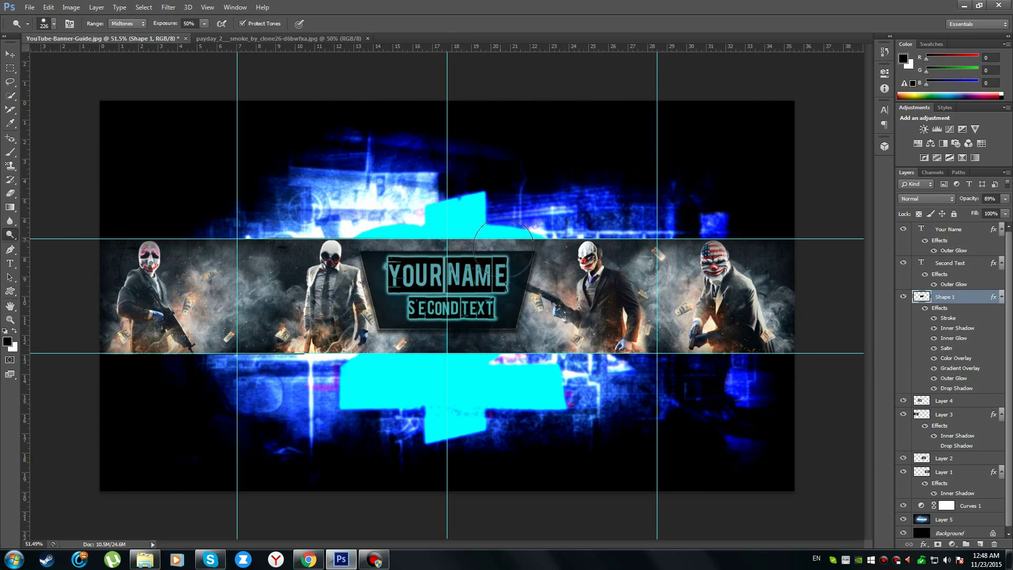
pyautogui.click(959, 266)
pyautogui.click(406, 269)
pyautogui.press('Return')
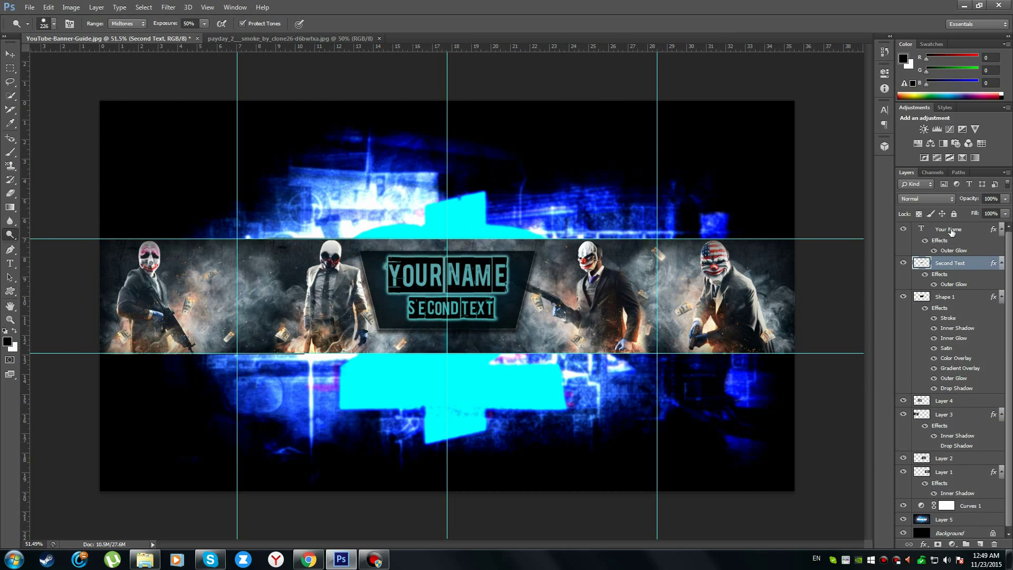
pyautogui.doubleClick(973, 230)
pyautogui.press('Escape')
pyautogui.click(420, 284)
pyautogui.press('Return')
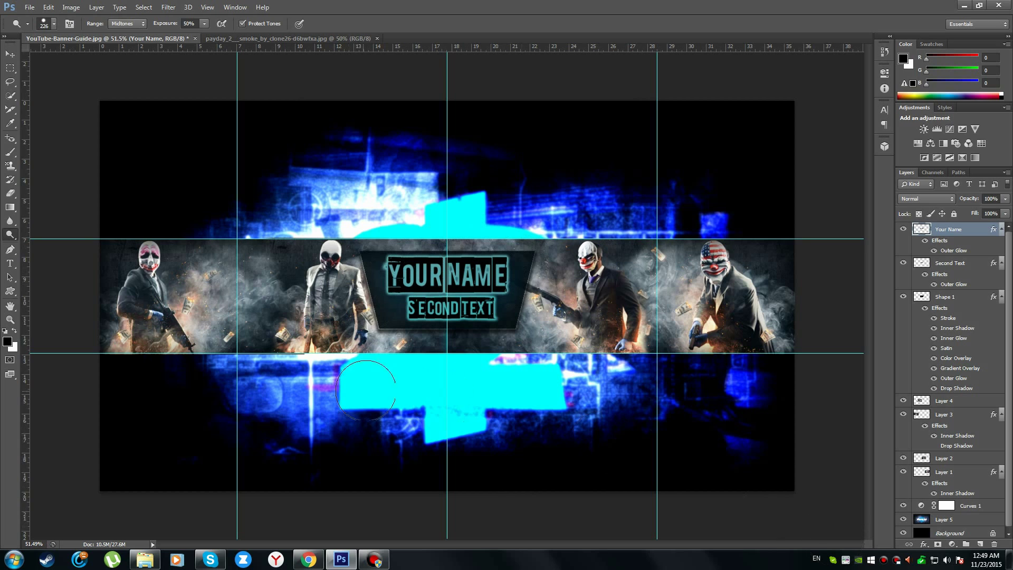
# Step: Brighten the blue background on Layer 5 using the Dodge tool with a 2680 px brush
pyautogui.rightClick(366, 390)
pyautogui.moveTo(422, 425); pyautogui.dragTo(497, 425)
pyautogui.press('Return')
pyautogui.click(945, 519)
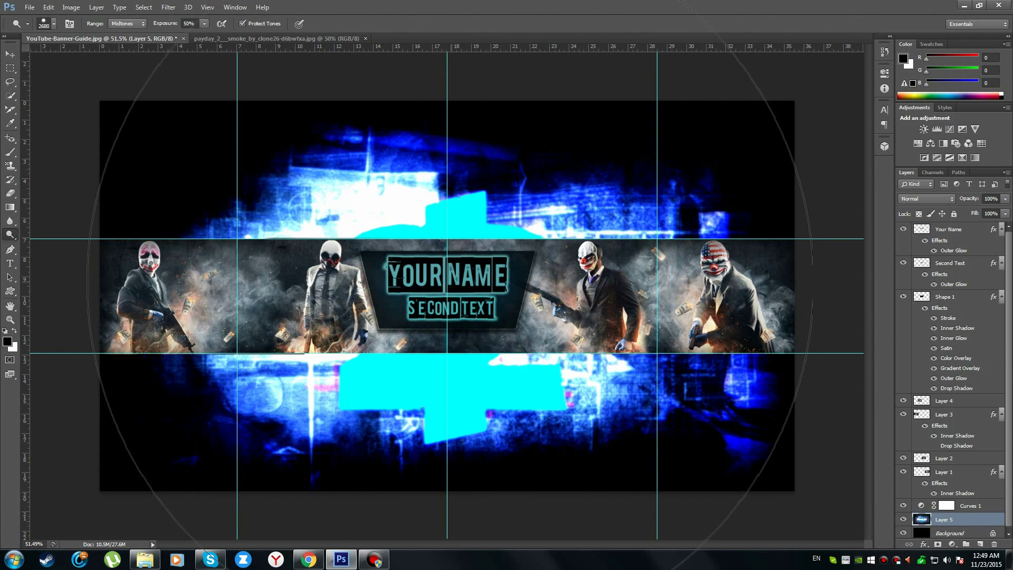
pyautogui.rightClick(454, 280)
pyautogui.press('Escape')
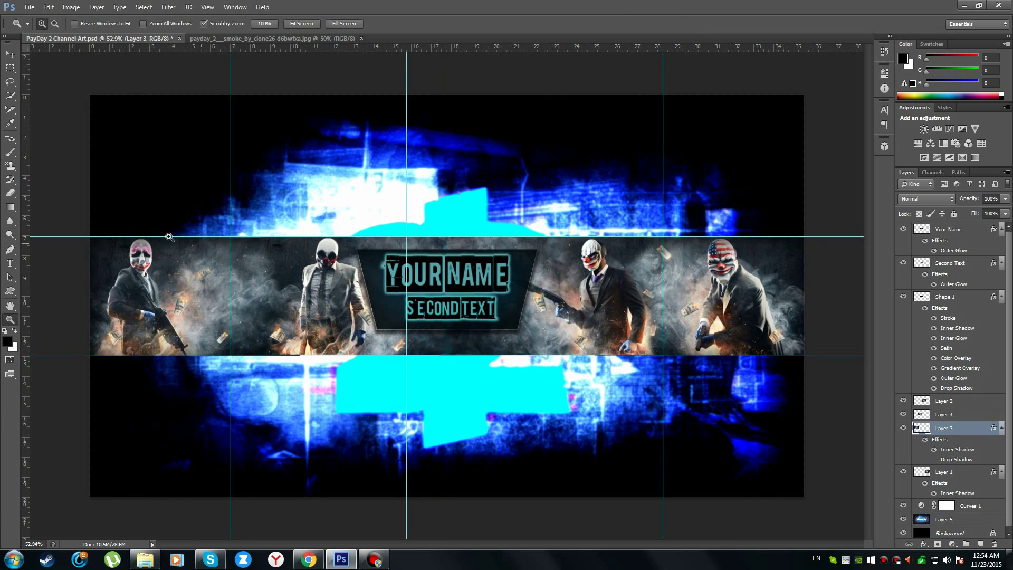
# Step: Draw a black 3 px line about 2615 px long along the character strip's upper edge and add a Stroke effect
pyautogui.moveTo(10, 291); pyautogui.dragTo(47, 337)
pyautogui.moveTo(89, 236); pyautogui.dragTo(826, 236)
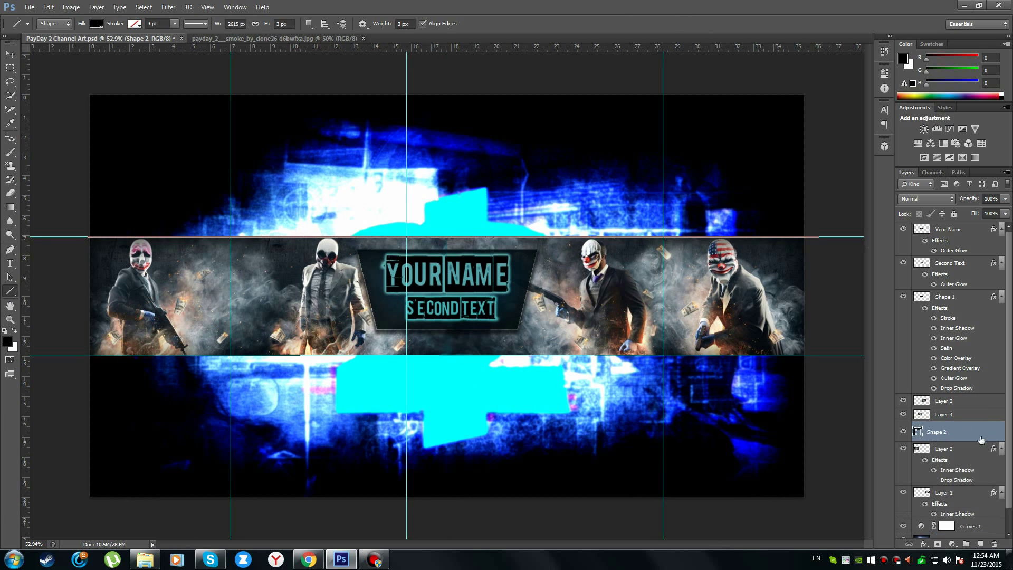
pyautogui.doubleClick(971, 432)
pyautogui.click(332, 128)
pyautogui.click(610, 67)
# Step: Move the line's layer to the top of the layer stack and align the line with the strip's upper edge
pyautogui.rightClick(956, 437)
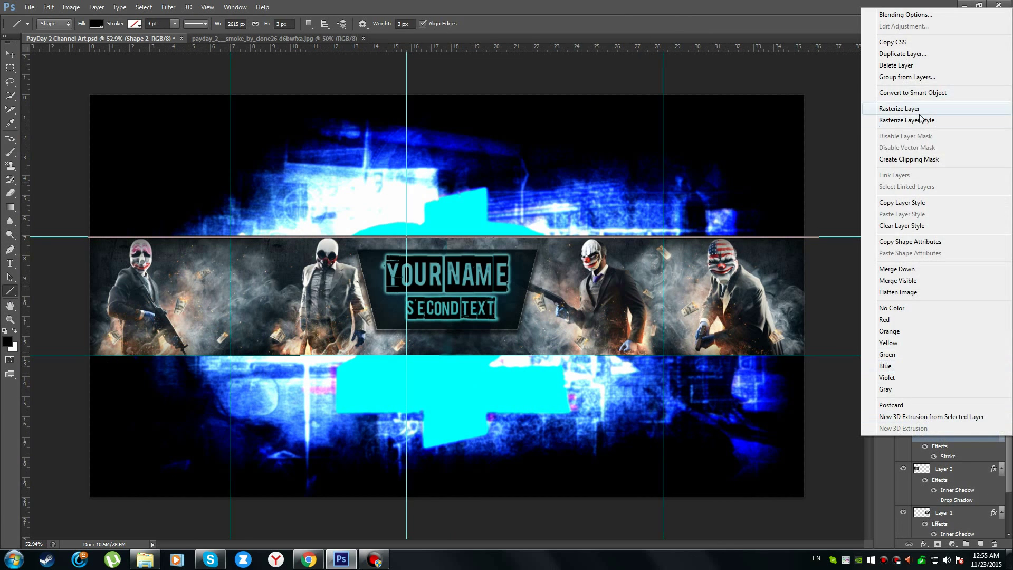
pyautogui.press('Escape')
pyautogui.moveTo(956, 431); pyautogui.dragTo(949, 225)
pyautogui.press('v')
pyautogui.scroll(10, 296, 407)
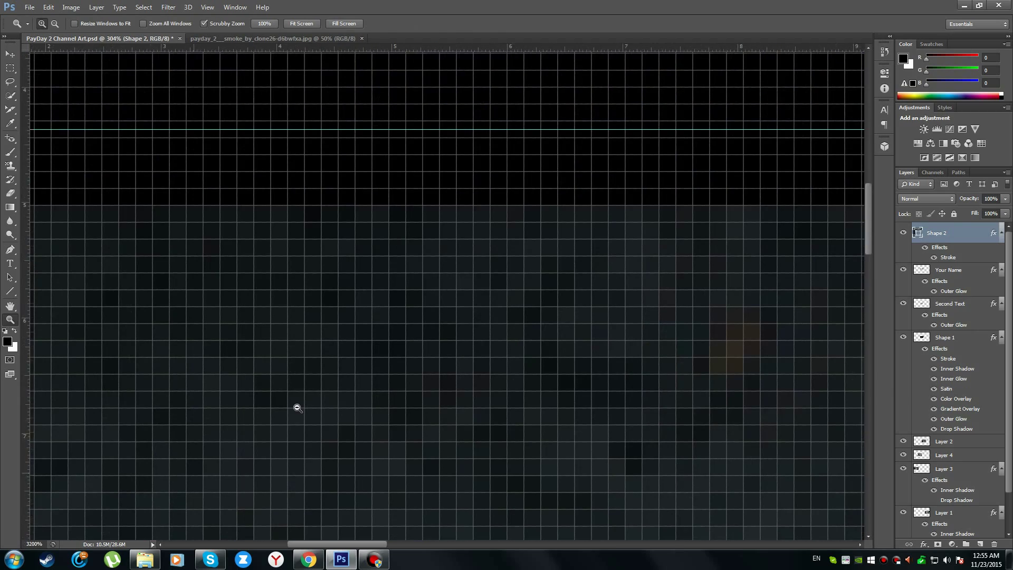
pyautogui.moveTo(254, 178); pyautogui.dragTo(254, 108)
# Step: Add a second 3 px line about 3068 px long along the strip's lower edge with the same Stroke effect
pyautogui.press('u')
pyautogui.scroll(-8, 396, 407)
pyautogui.scroll(3, 395, 407)
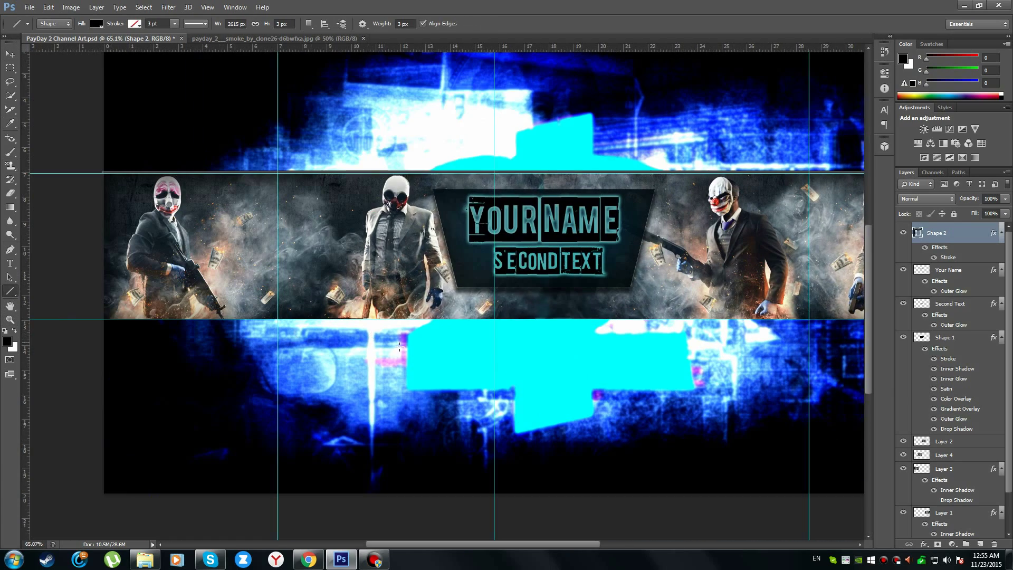
pyautogui.rightClick(402, 102)
pyautogui.rightClick(950, 233)
pyautogui.press('Escape')
pyautogui.press('z')
pyautogui.moveTo(284, 325); pyautogui.dragTo(248, 325)
pyautogui.hotkey('ctrl', 'j')
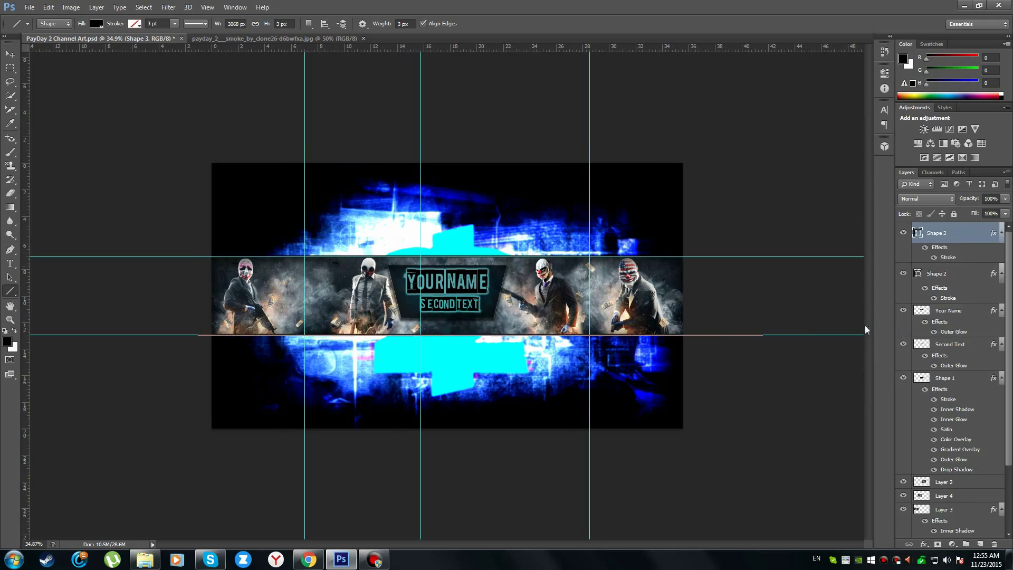
# Step: Align the second line with the character strip's lower edge and fit the whole banner in view
pyautogui.moveTo(438, 380); pyautogui.dragTo(686, 291)
pyautogui.press('v')
pyautogui.moveTo(254, 198); pyautogui.dragTo(452, 245)
pyautogui.press('z')
pyautogui.hotkey('ctrl', '0')
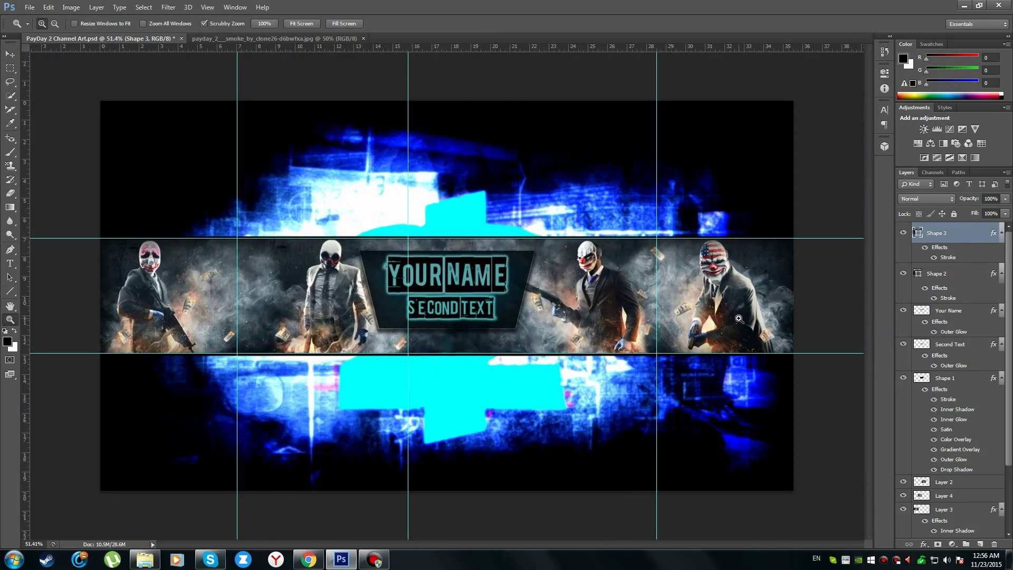